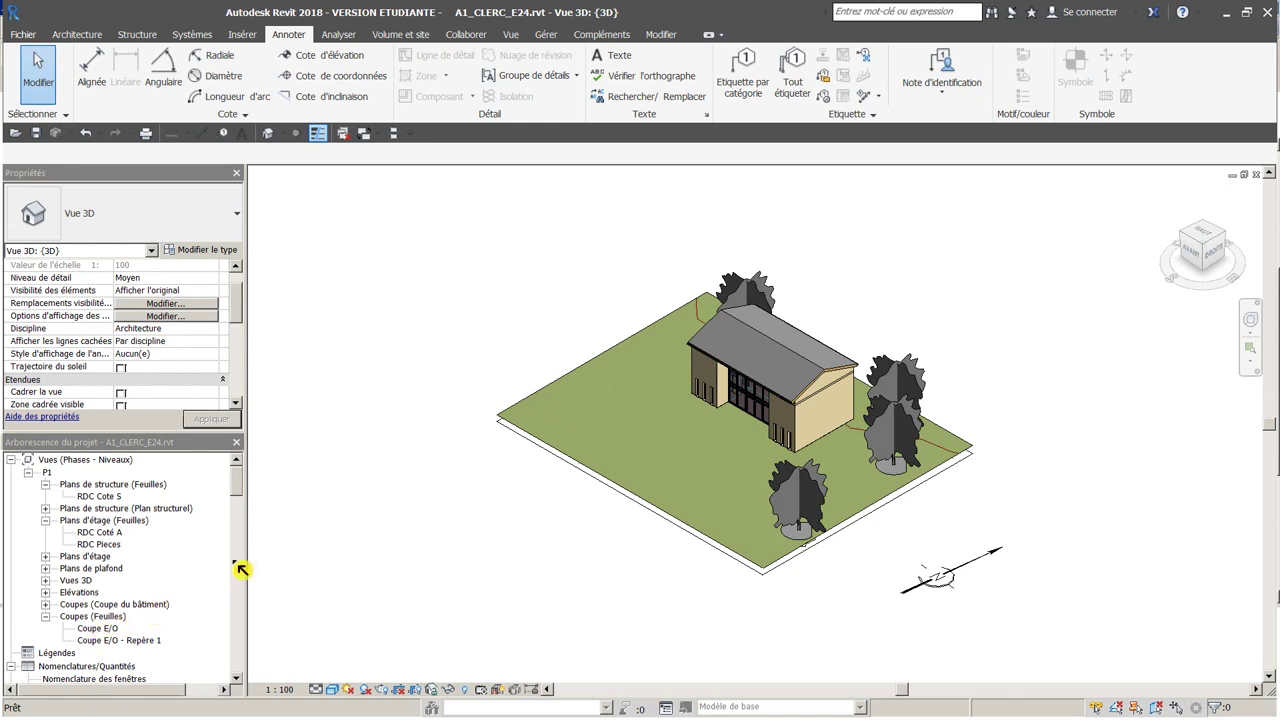
Create a new sheet in the project using the UN Cartouche - 01 title block
{"action": "scroll", "coordinate": [247, 477], "scroll_direction": "down", "scroll_amount": 5}
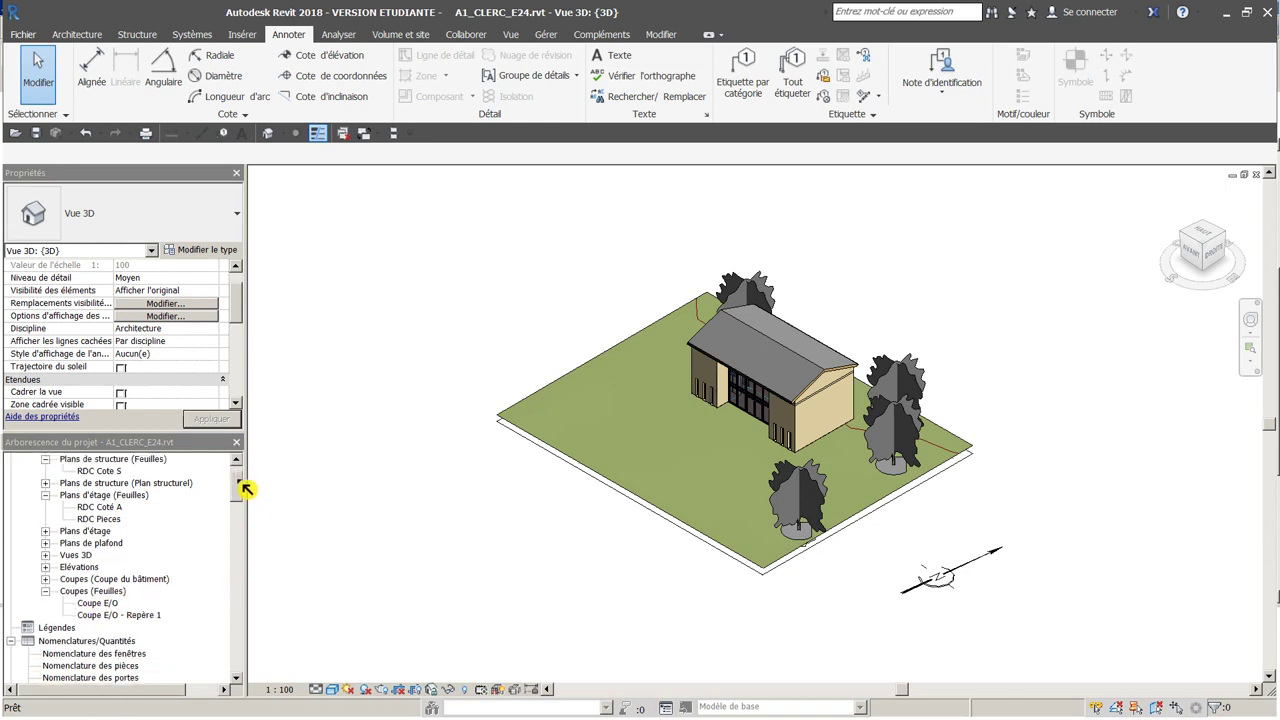
{"action": "left_click", "coordinate": [88, 561]}
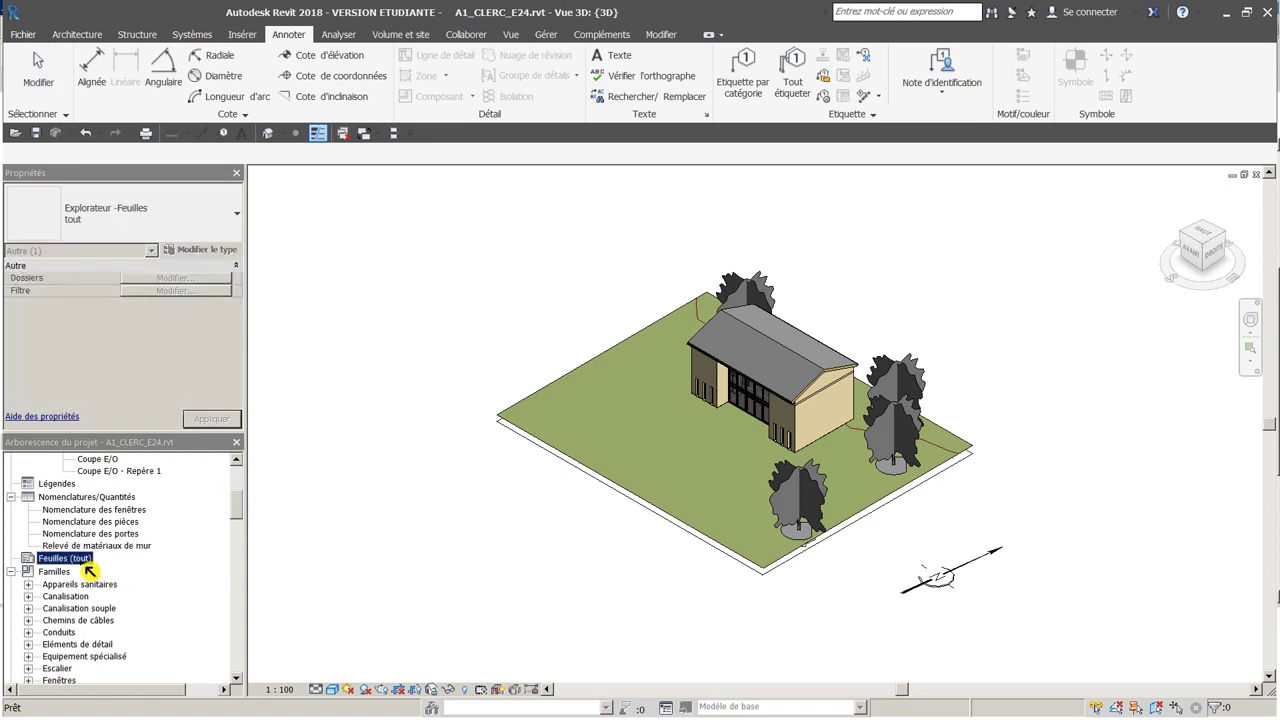
{"action": "right_click", "coordinate": [89, 568]}
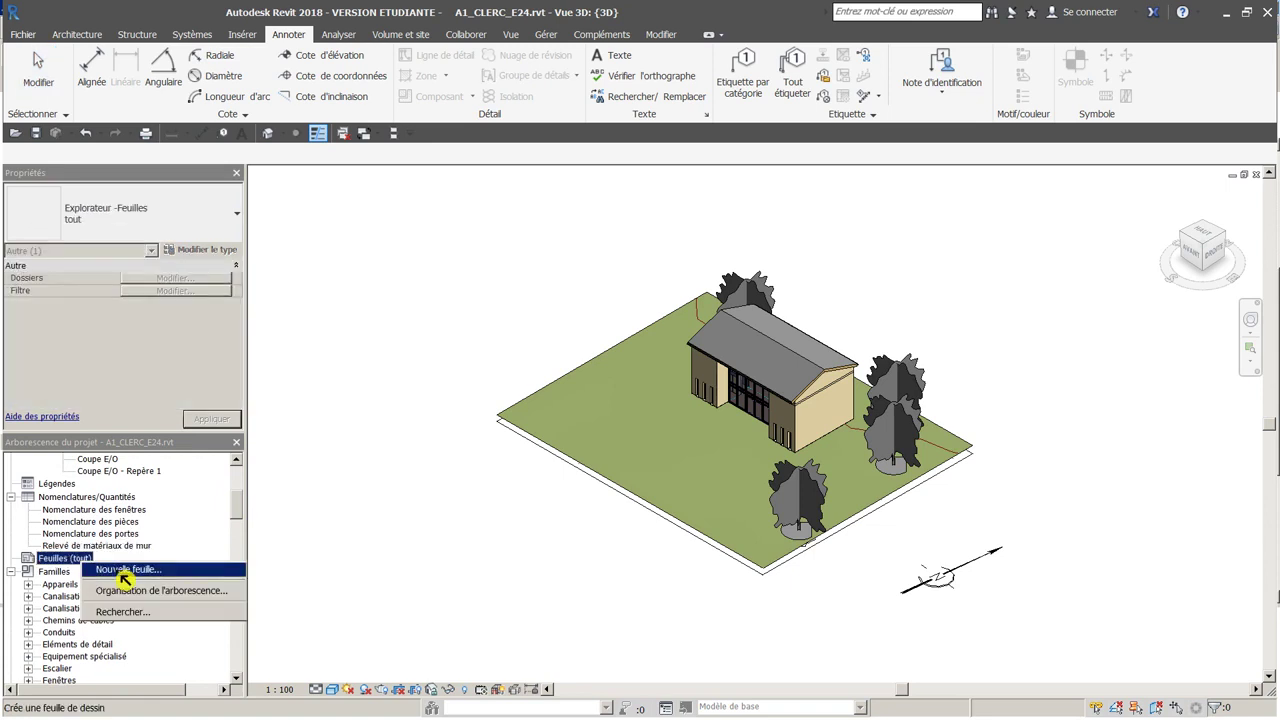
{"action": "left_click", "coordinate": [122, 572]}
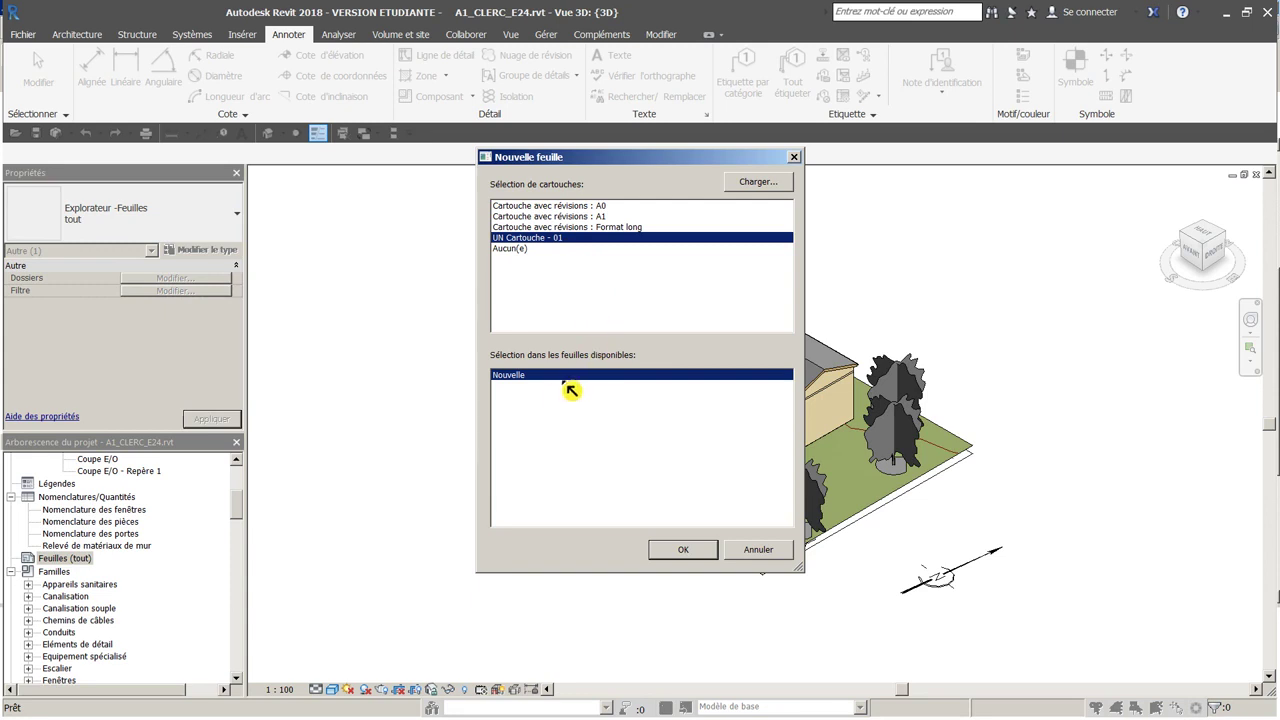
{"action": "left_click", "coordinate": [685, 561]}
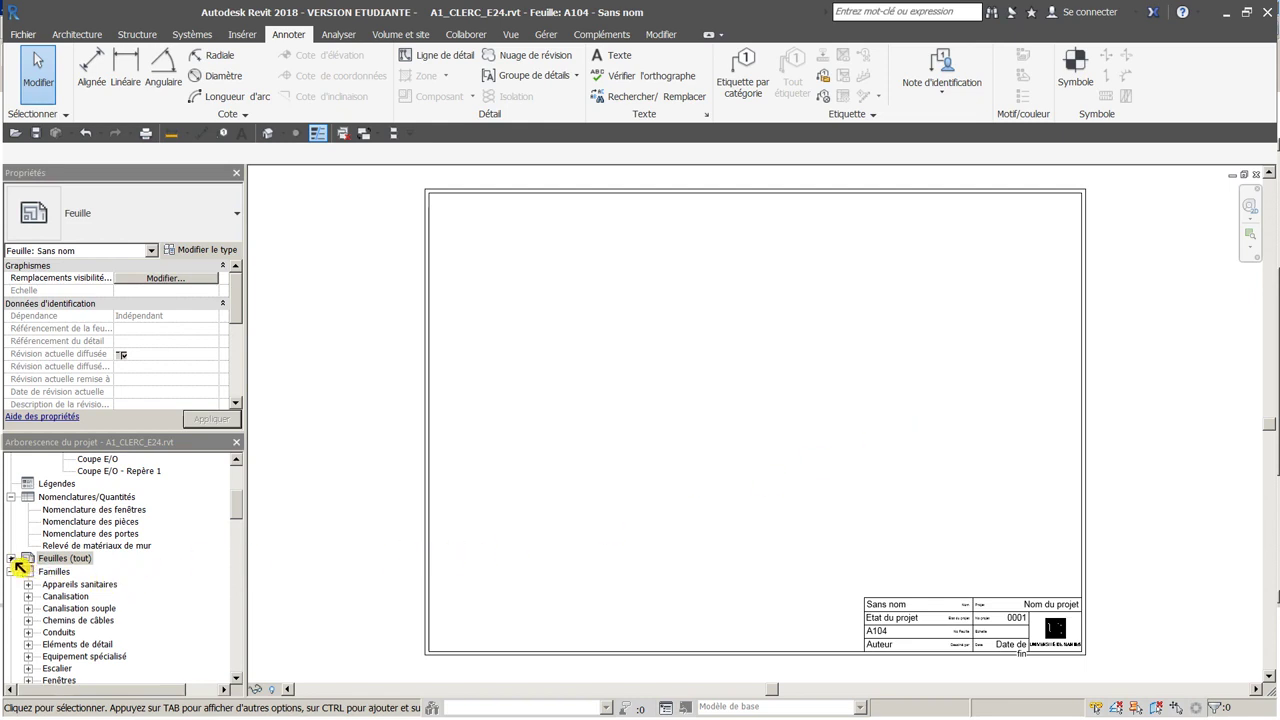
Start renaming the new sheet in the project's sheet list and set its number to A101
{"action": "double_click", "coordinate": [60, 558]}
{"action": "left_click", "coordinate": [78, 571]}
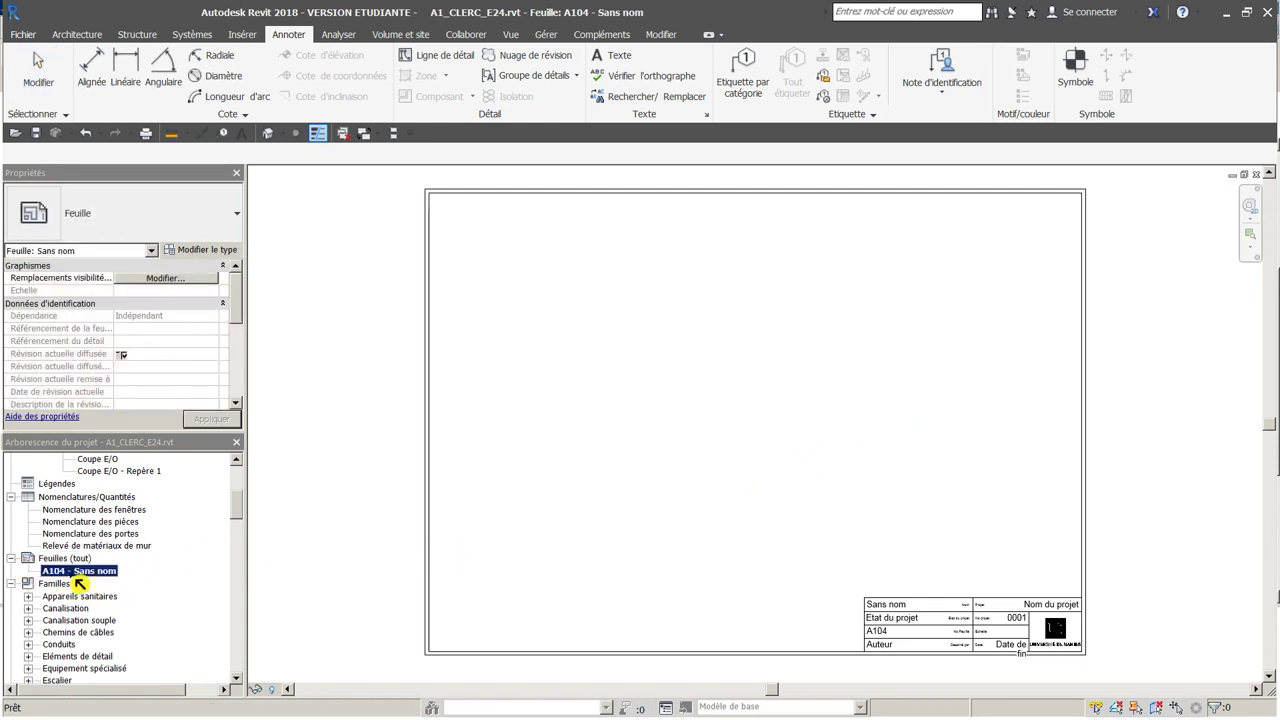
{"action": "right_click", "coordinate": [73, 575]}
{"action": "left_click", "coordinate": [155, 581]}
{"action": "double_click", "coordinate": [74, 575]}
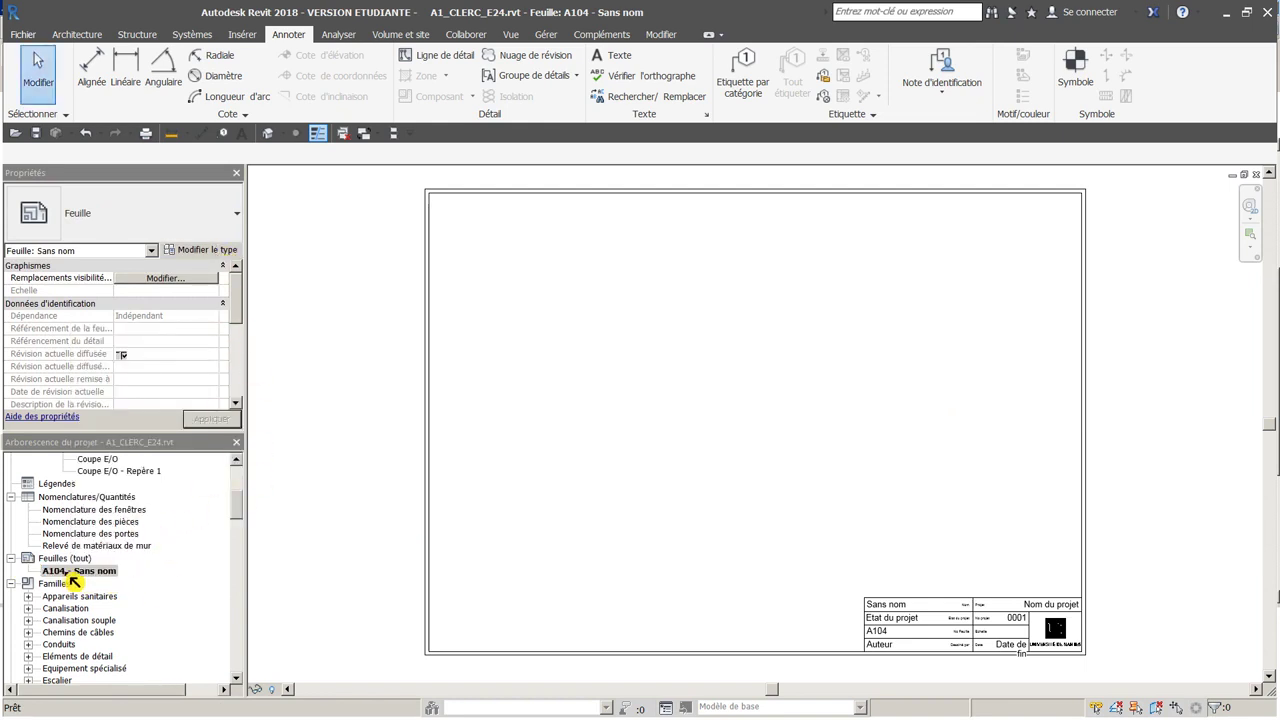
{"action": "right_click", "coordinate": [72, 577]}
{"action": "left_click", "coordinate": [150, 486]}
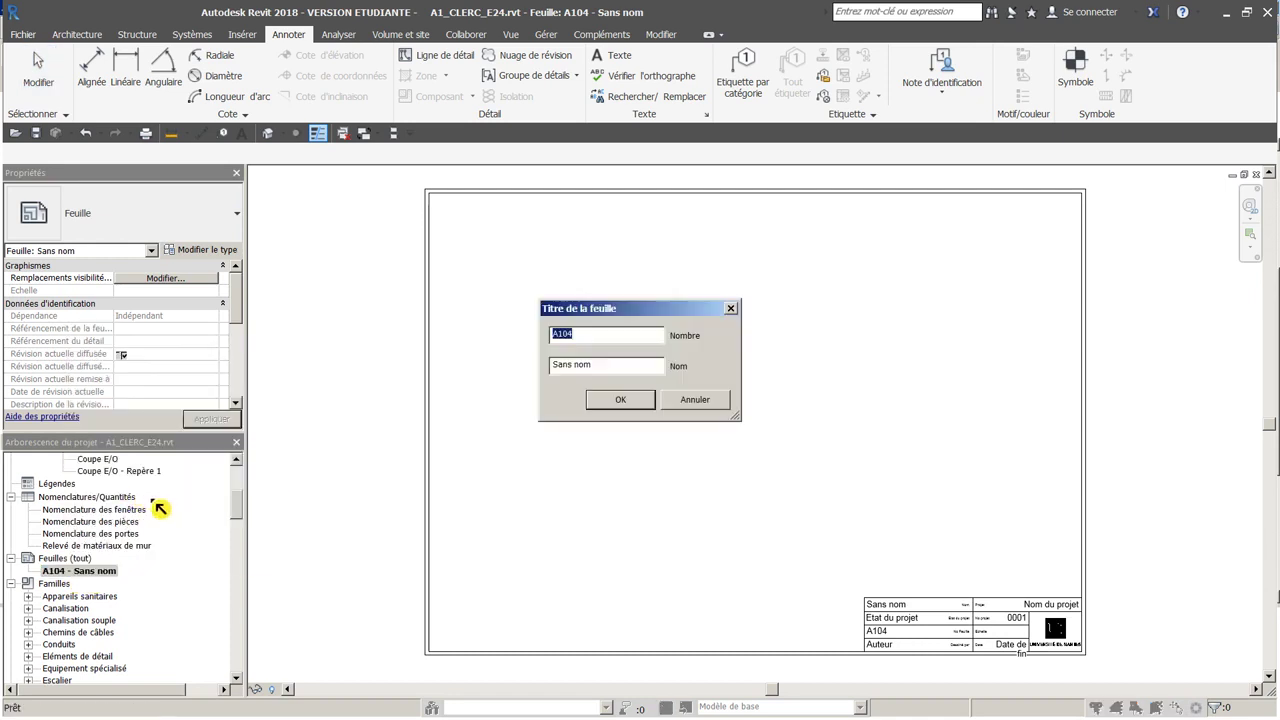
{"action": "left_click", "coordinate": [578, 338]}
{"action": "type", "text": "1"}
Replace the sheet's default name with Plan RDC - Coté and apply the new sheet title
{"action": "left_click", "coordinate": [661, 366]}
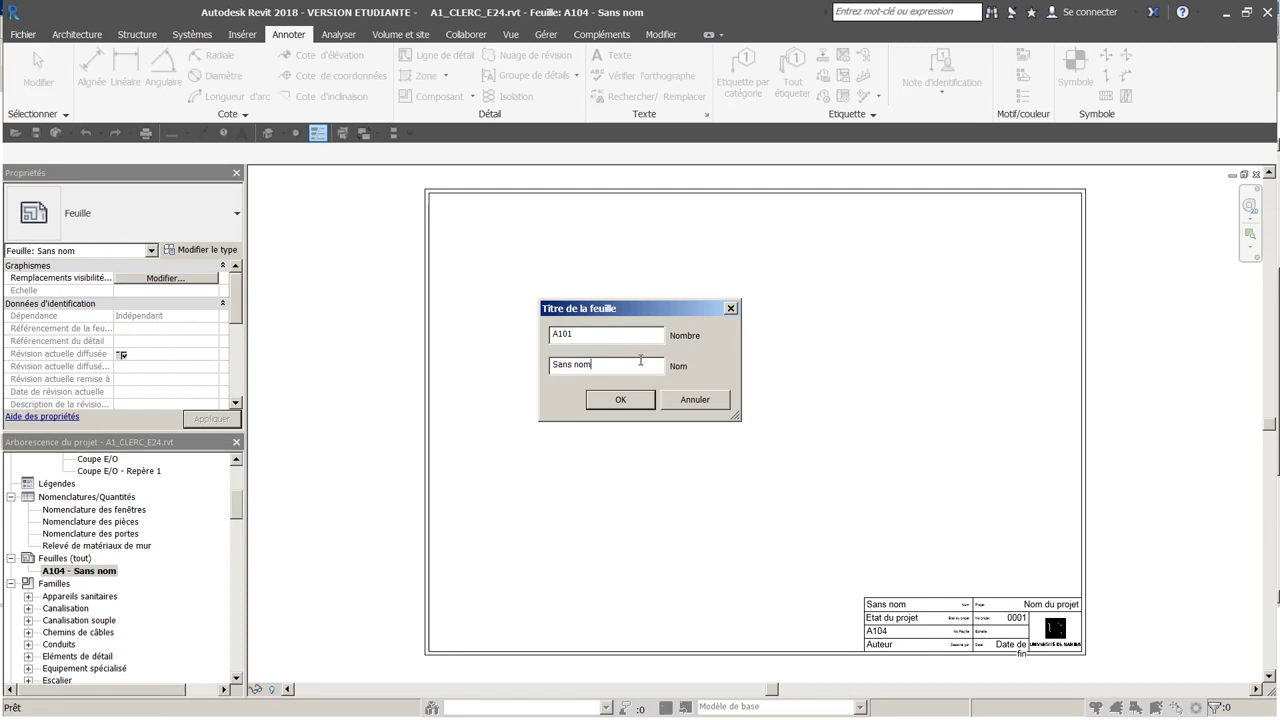
{"action": "key", "text": "BackSpace"}
{"action": "key", "text": "BackSpace"}
{"action": "key", "text": "BackSpace"}
{"action": "key", "text": "BackSpace"}
{"action": "key", "text": "BackSpace"}
{"action": "key", "text": "BackSpace"}
{"action": "key", "text": "BackSpace"}
{"action": "type", "text": "Plan RDC - C"}
{"action": "left_click", "coordinate": [621, 401]}
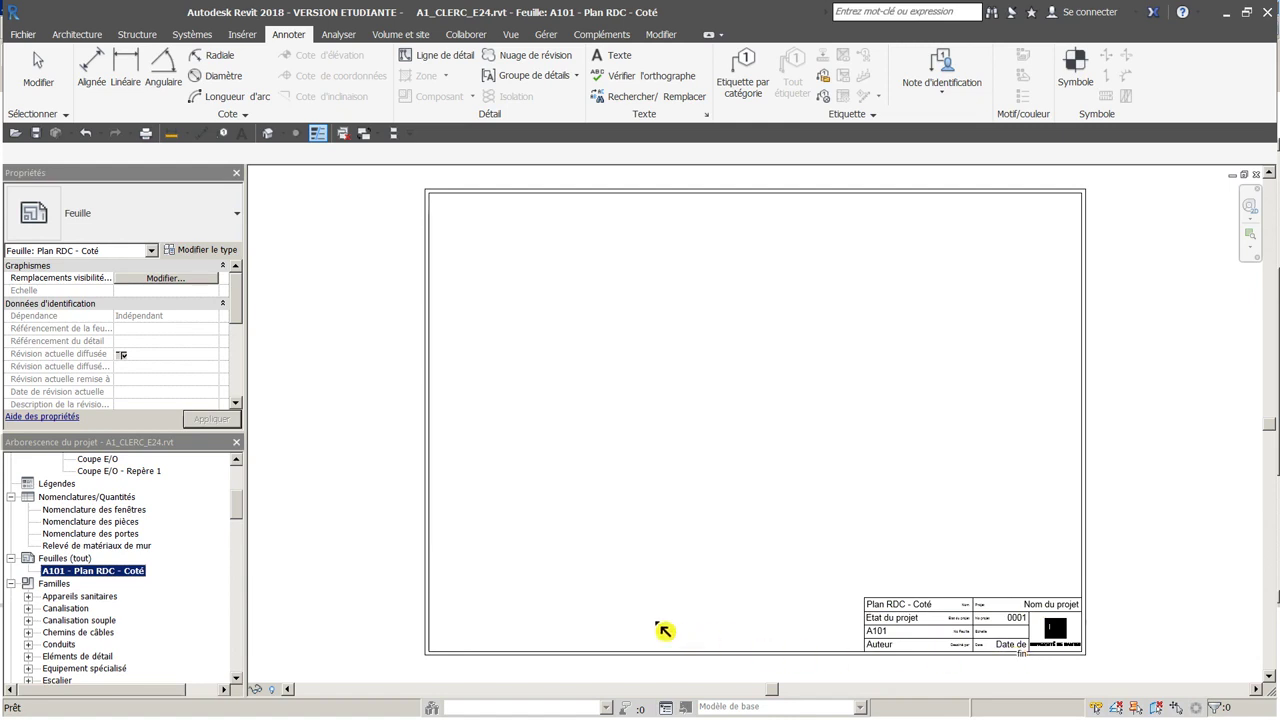
In the project information, set the building name to Villa Lisa and enter the author's full name
{"action": "left_click", "coordinate": [547, 35]}
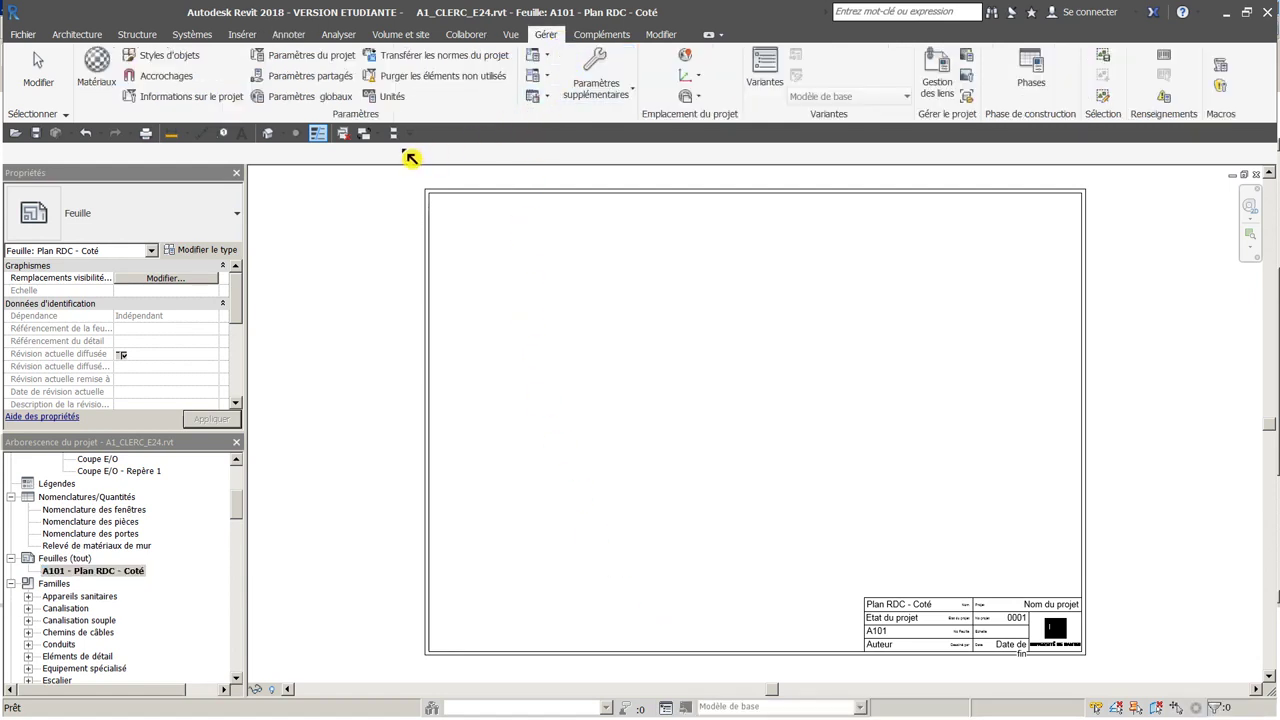
{"action": "left_click", "coordinate": [212, 101]}
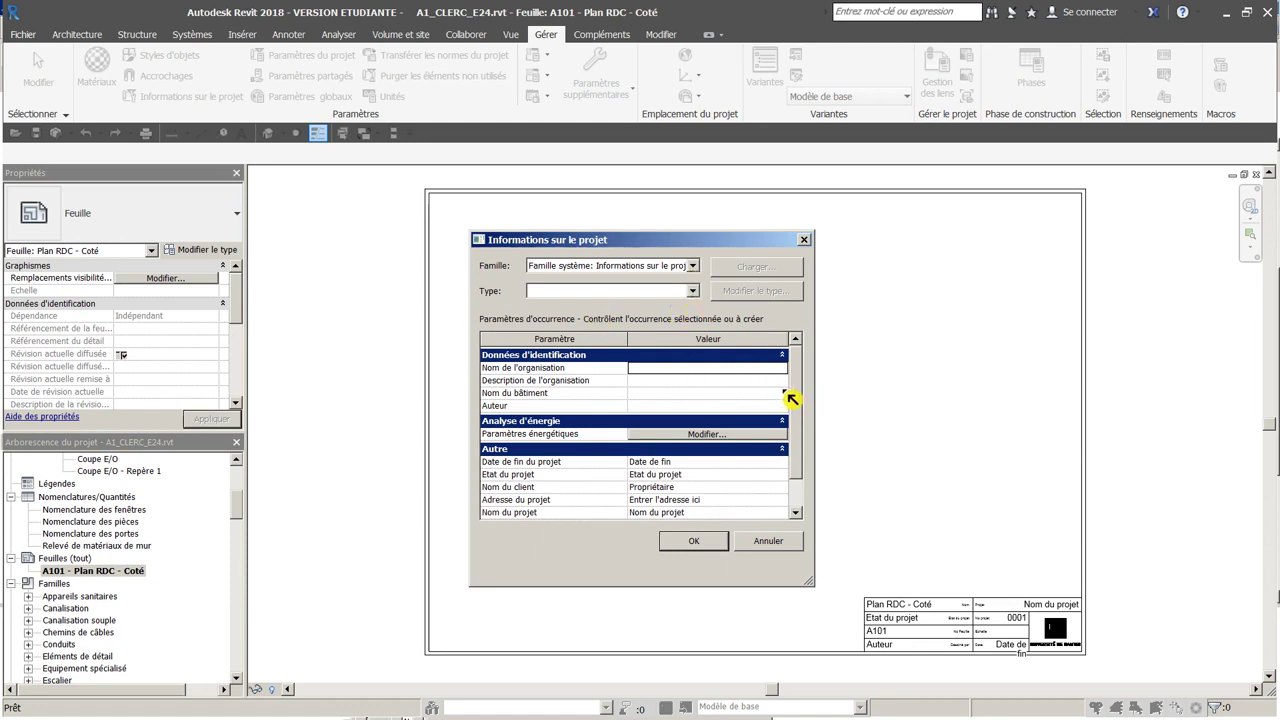
{"action": "left_click", "coordinate": [661, 392]}
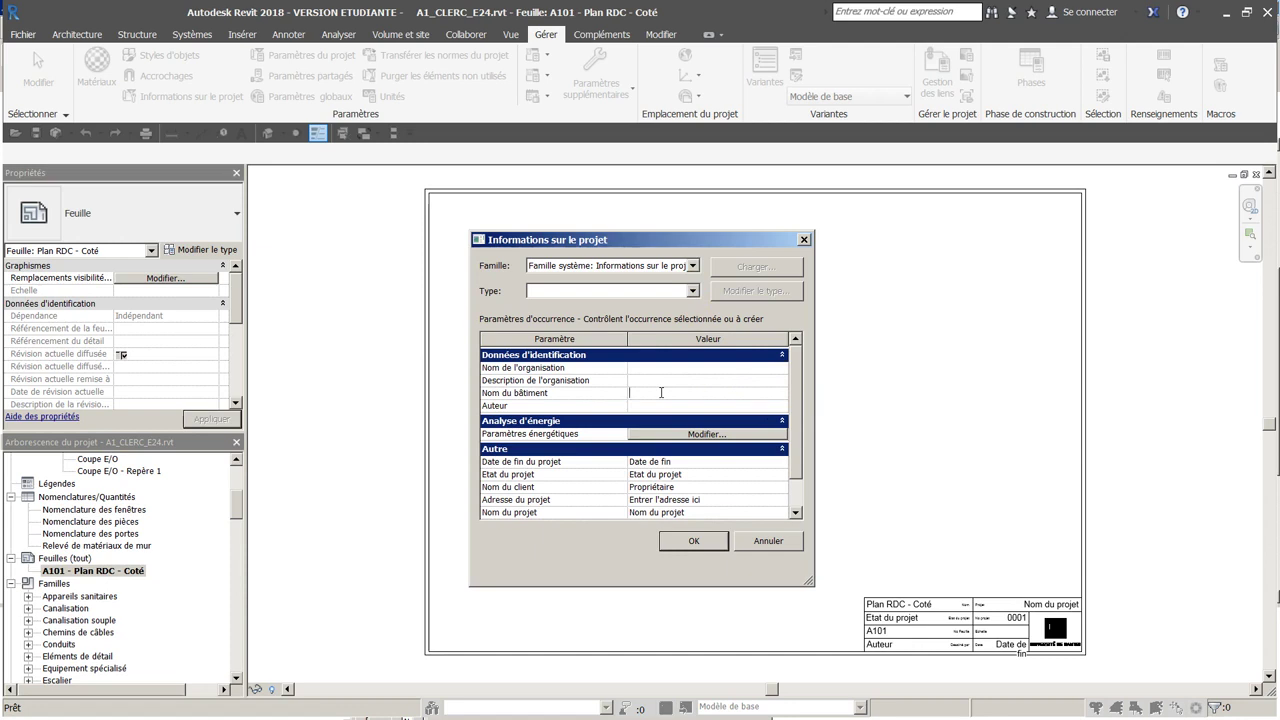
{"action": "type", "text": "Villa Lisa"}
{"action": "left_click", "coordinate": [640, 406]}
{"action": "type", "text": "Romain CLERC"}
Set the project end date to 16/01/2019 and the project status to APS, and apply the project information
{"action": "left_click", "coordinate": [684, 462]}
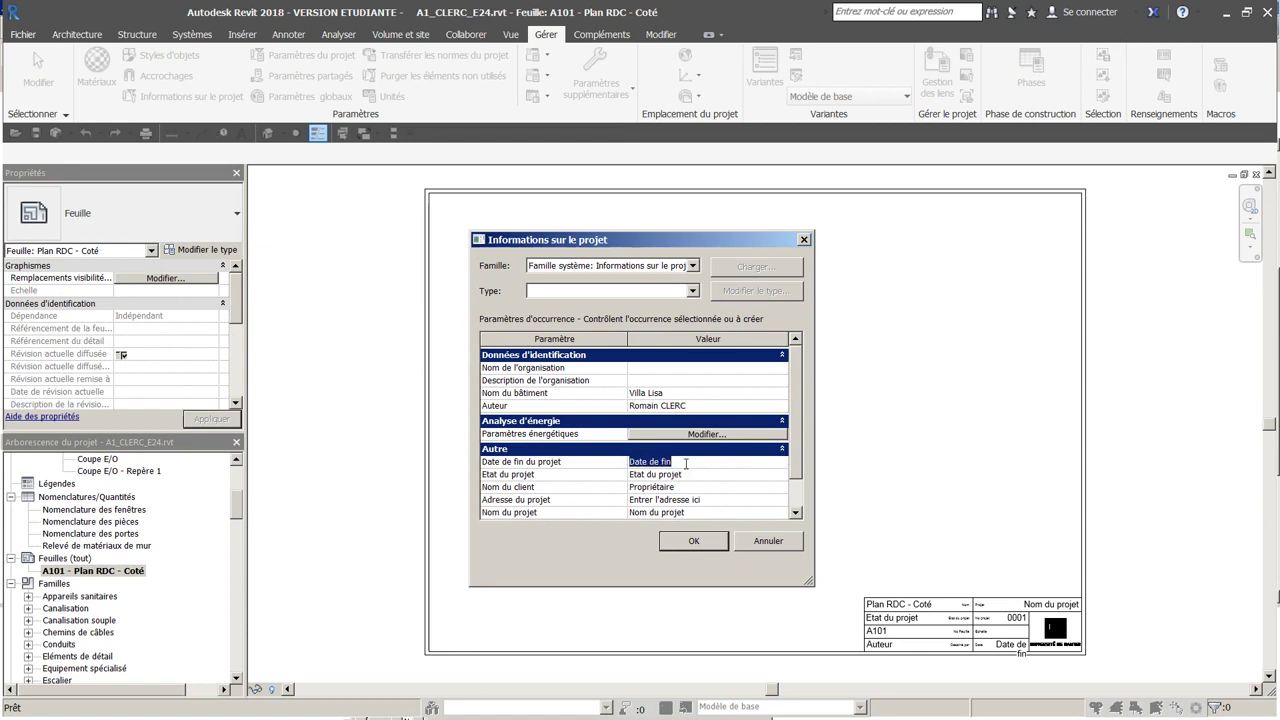
{"action": "type", "text": "16/01/2019"}
{"action": "left_click", "coordinate": [612, 477]}
{"action": "type", "text": "APS"}
{"action": "left_click", "coordinate": [703, 543]}
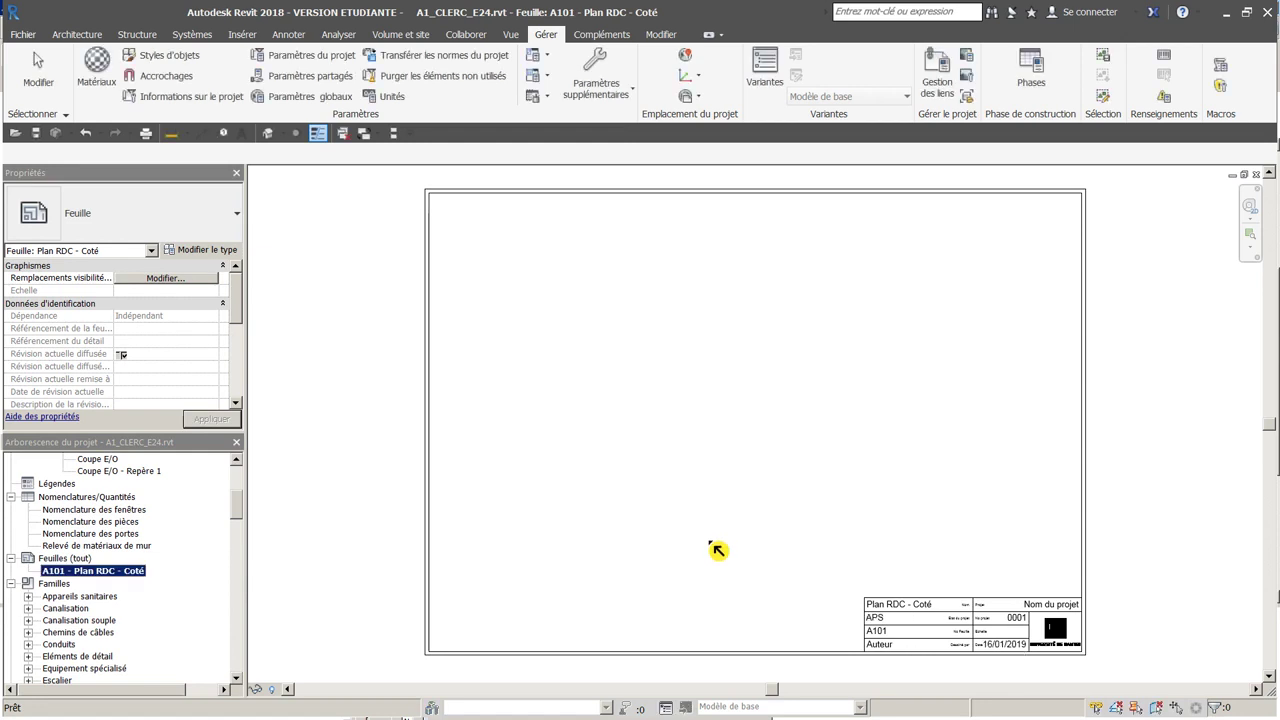
Replace the Auteur placeholder in the sheet's title block with the author's full name
{"action": "left_click", "coordinate": [897, 649]}
{"action": "left_click", "coordinate": [897, 649]}
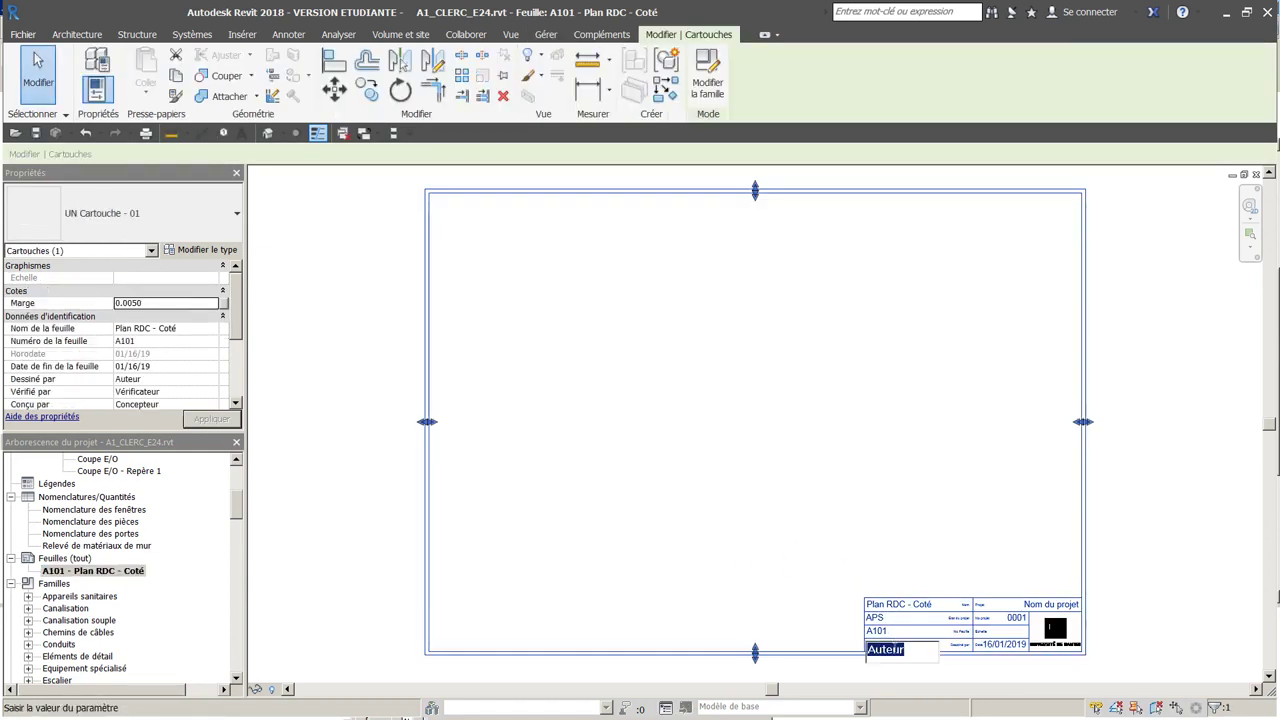
{"action": "left_click", "coordinate": [1134, 551]}
{"action": "left_click", "coordinate": [893, 650]}
{"action": "type", "text": "Romain CLERC"}
{"action": "key", "text": "Return"}
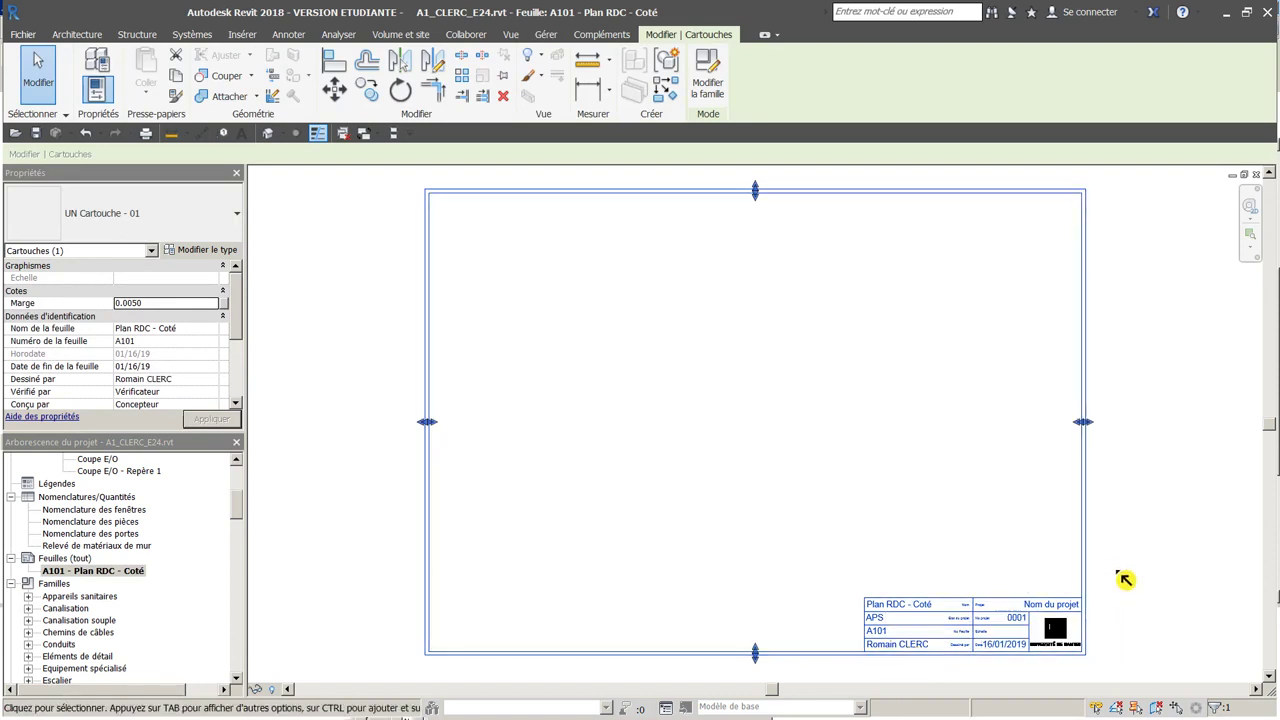
Set the project name in the sheet's title block to Villa Lisa
{"action": "left_click", "coordinate": [1062, 611]}
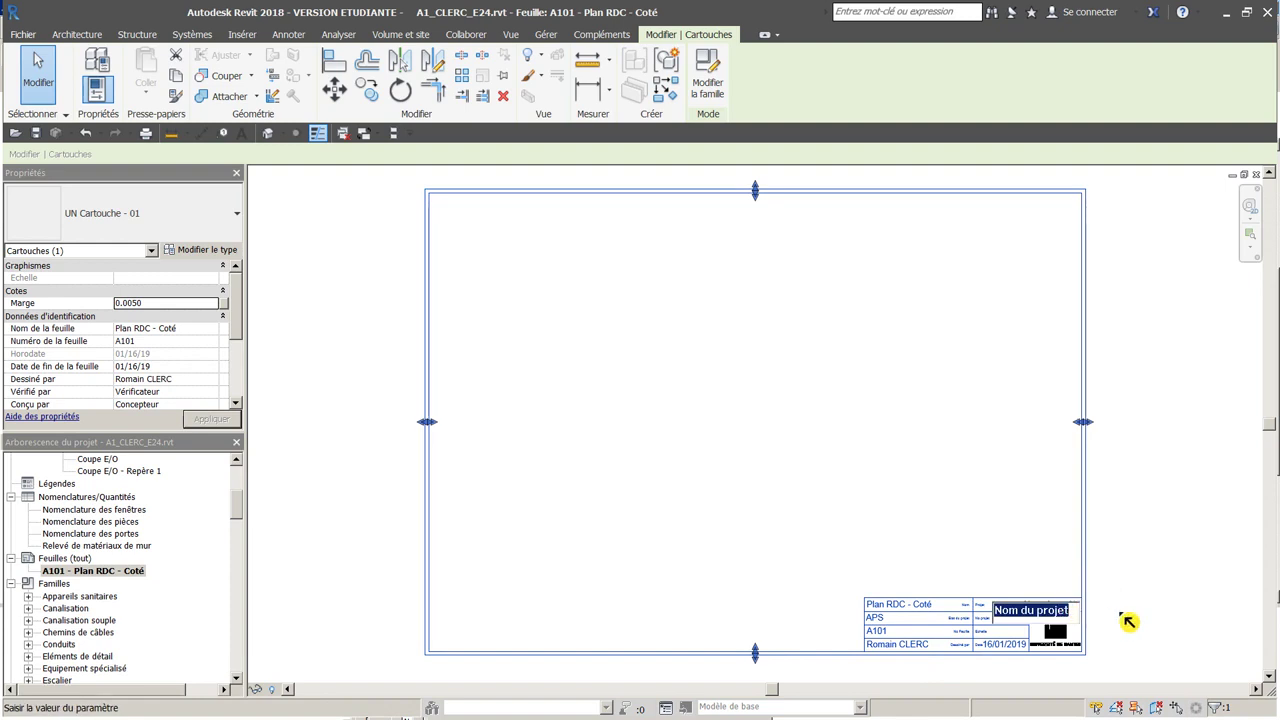
{"action": "type", "text": "Villa"}
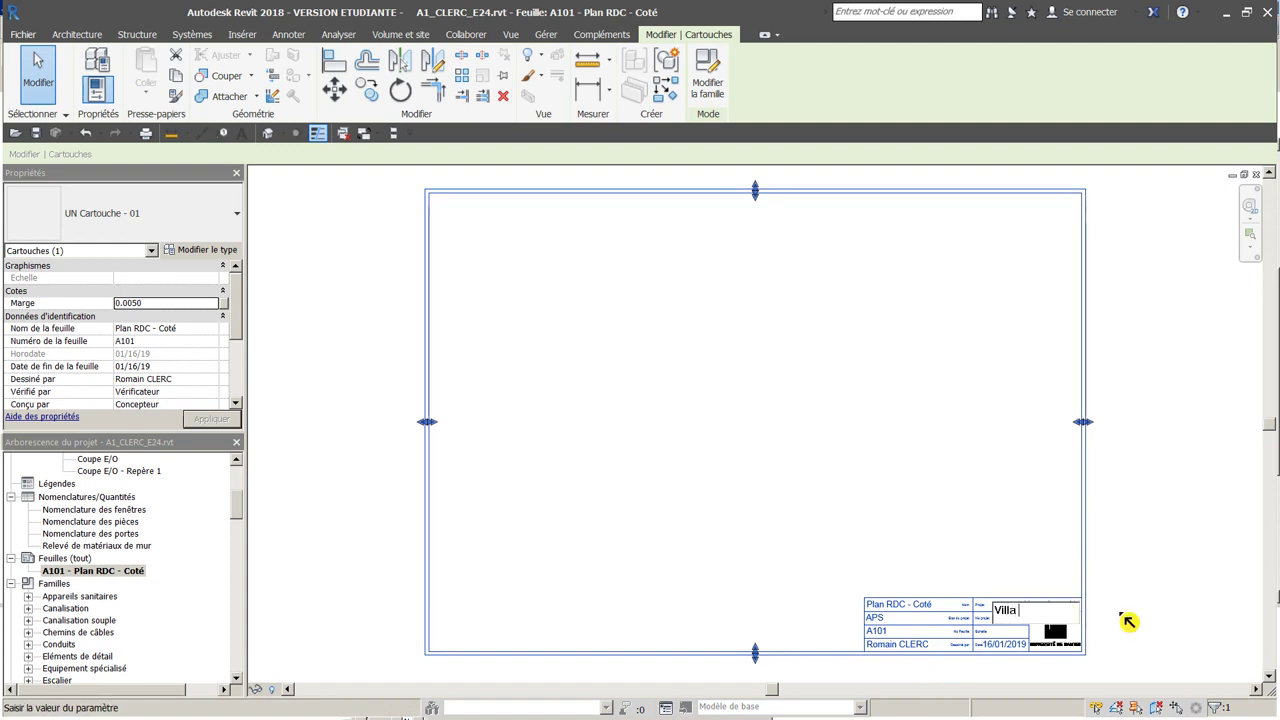
{"action": "type", "text": " Lisa"}
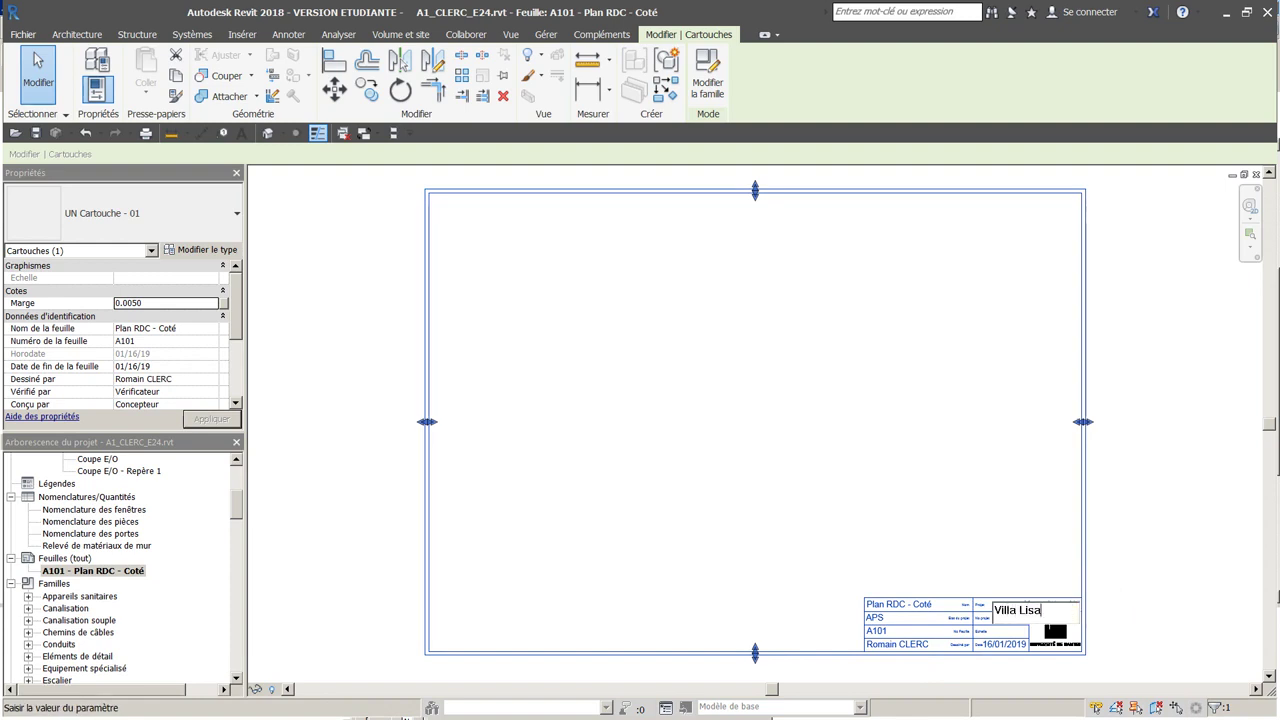
{"action": "key", "text": "Return"}
{"action": "key", "text": "Escape"}
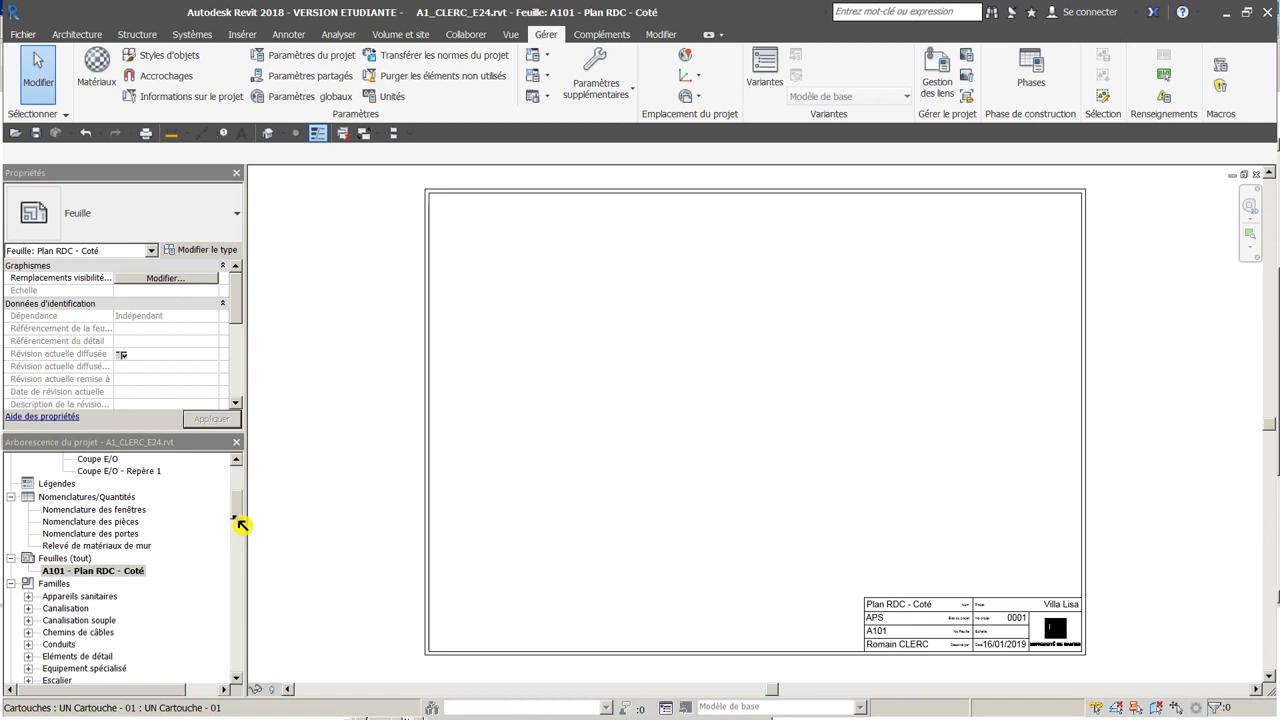
Place the RDC Coté A floor plan view in the middle of sheet A101
{"action": "left_click_drag", "start_coordinate": [242, 512], "coordinate": [234, 480]}
{"action": "left_click", "coordinate": [112, 532]}
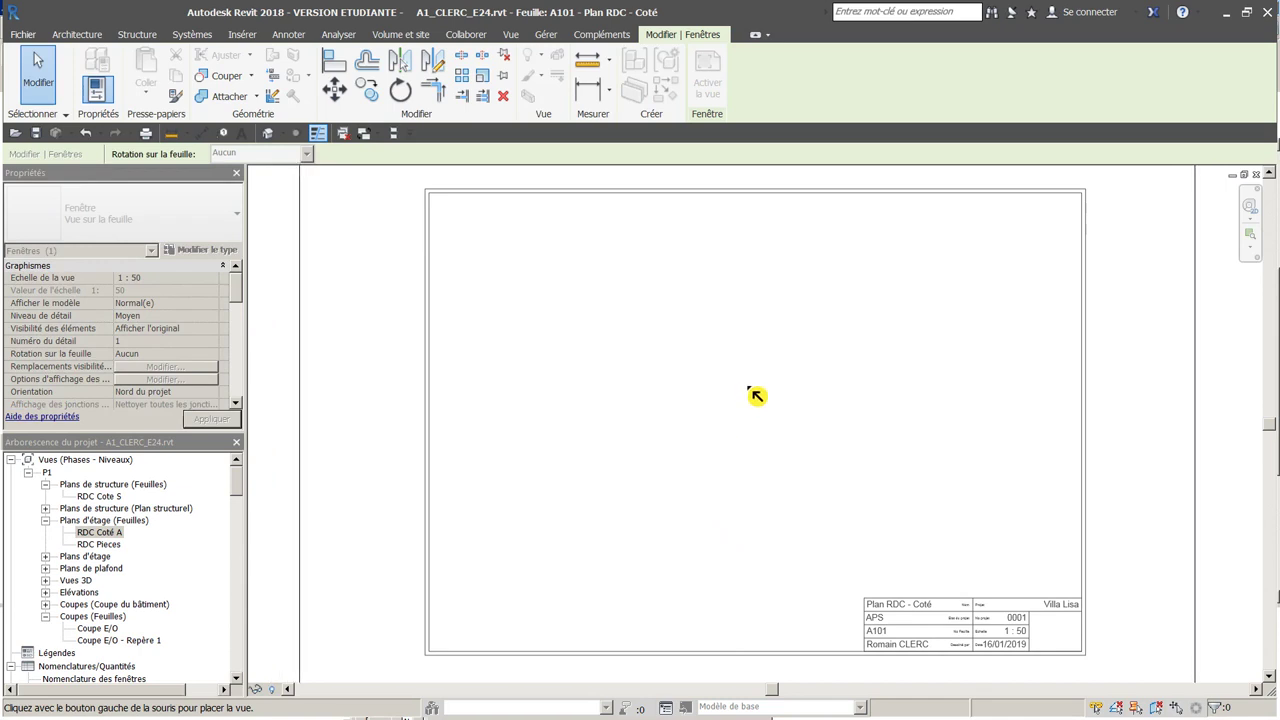
{"action": "left_click", "coordinate": [755, 395]}
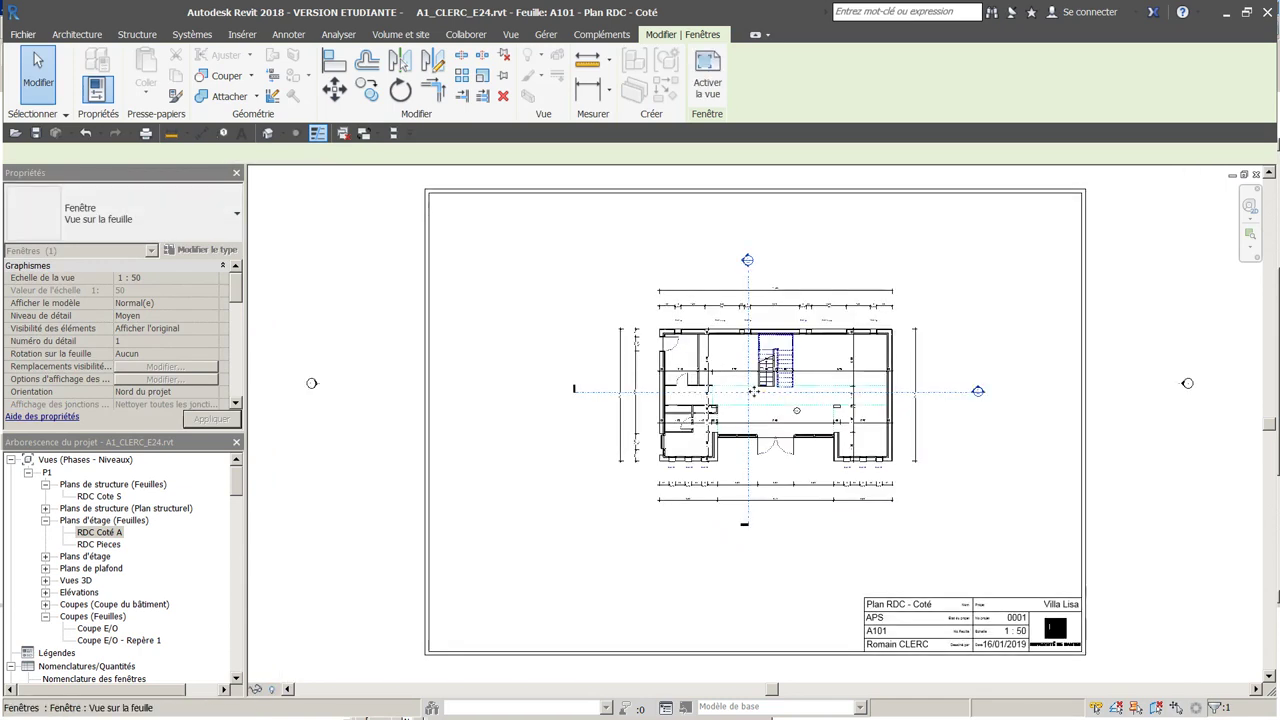
{"action": "scroll", "coordinate": [794, 511], "scroll_direction": "down", "scroll_amount": 1}
{"action": "scroll", "coordinate": [794, 511], "scroll_direction": "down", "scroll_amount": 1}
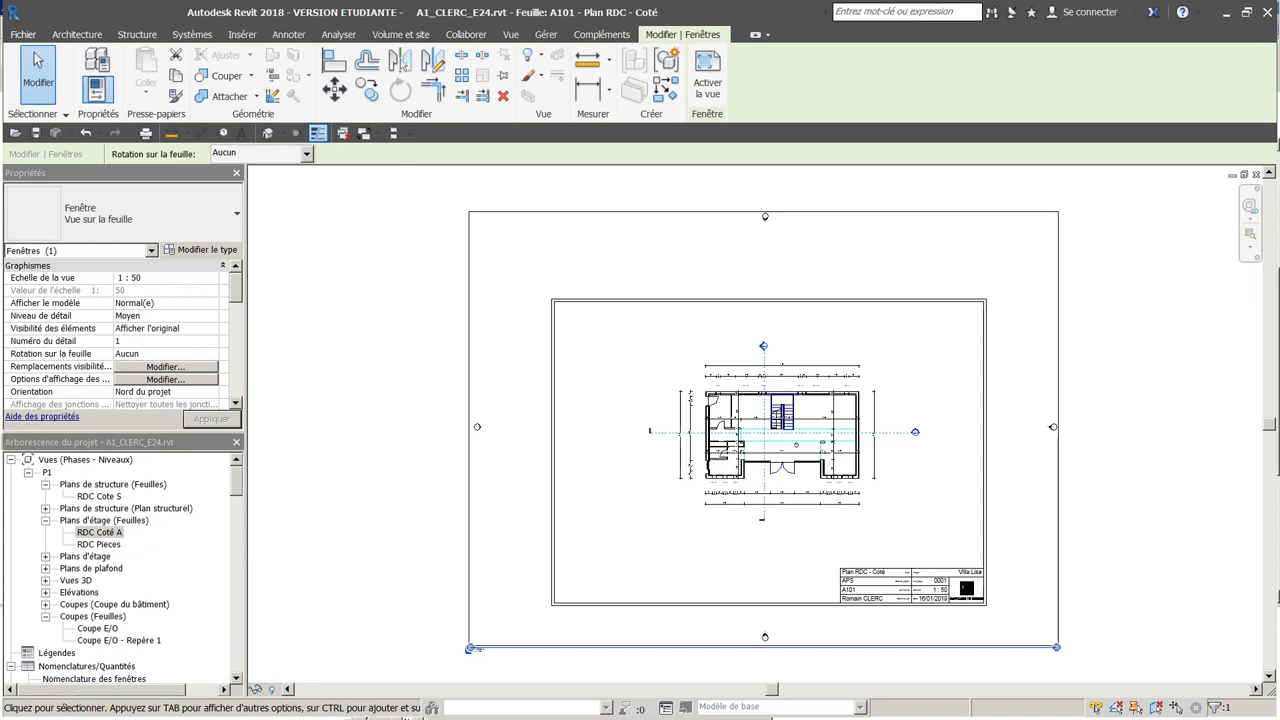
{"action": "left_click", "coordinate": [415, 548]}
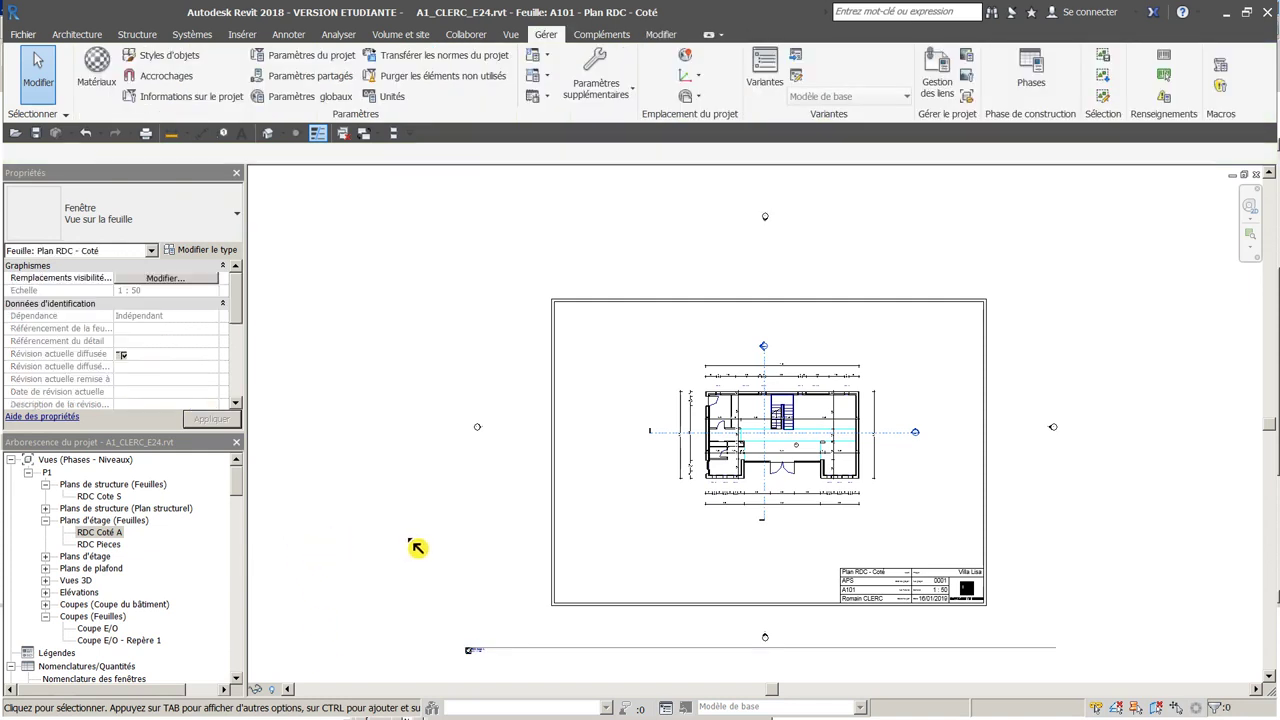
Activate the placed RDC Coté A view on the sheet for editing
{"action": "double_click", "coordinate": [590, 544]}
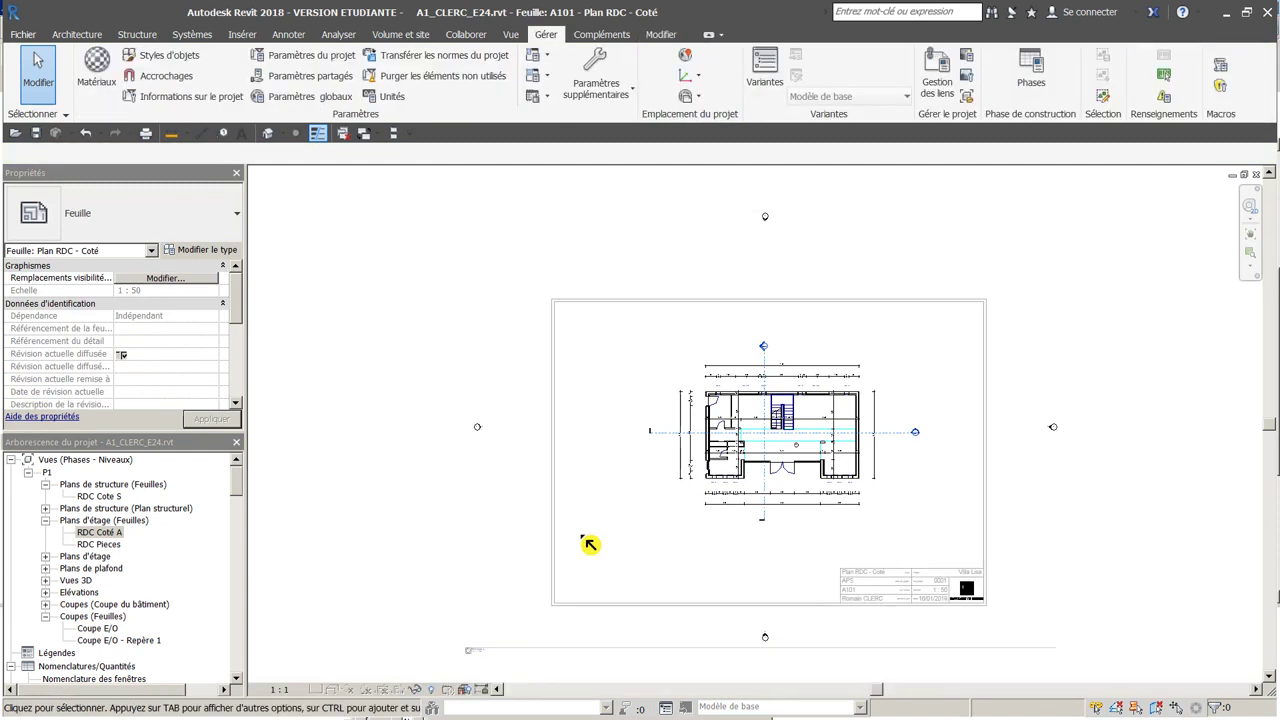
{"action": "double_click", "coordinate": [338, 331]}
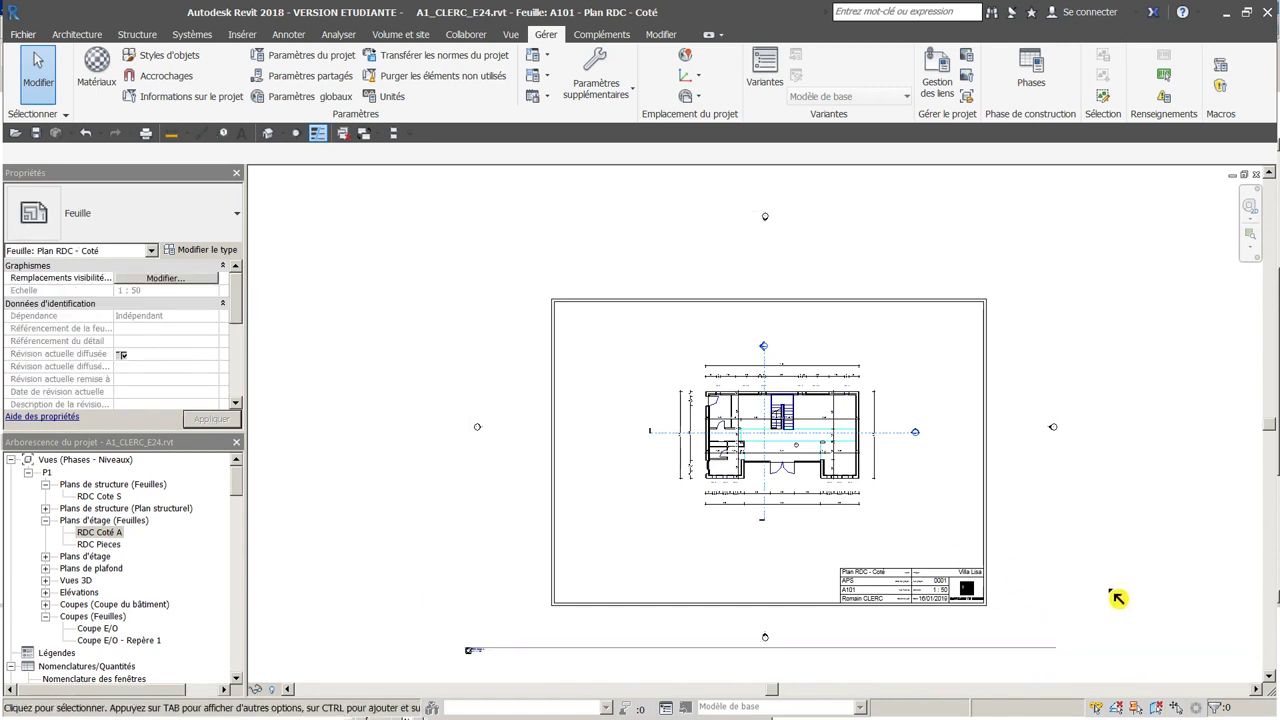
{"action": "double_click", "coordinate": [628, 413]}
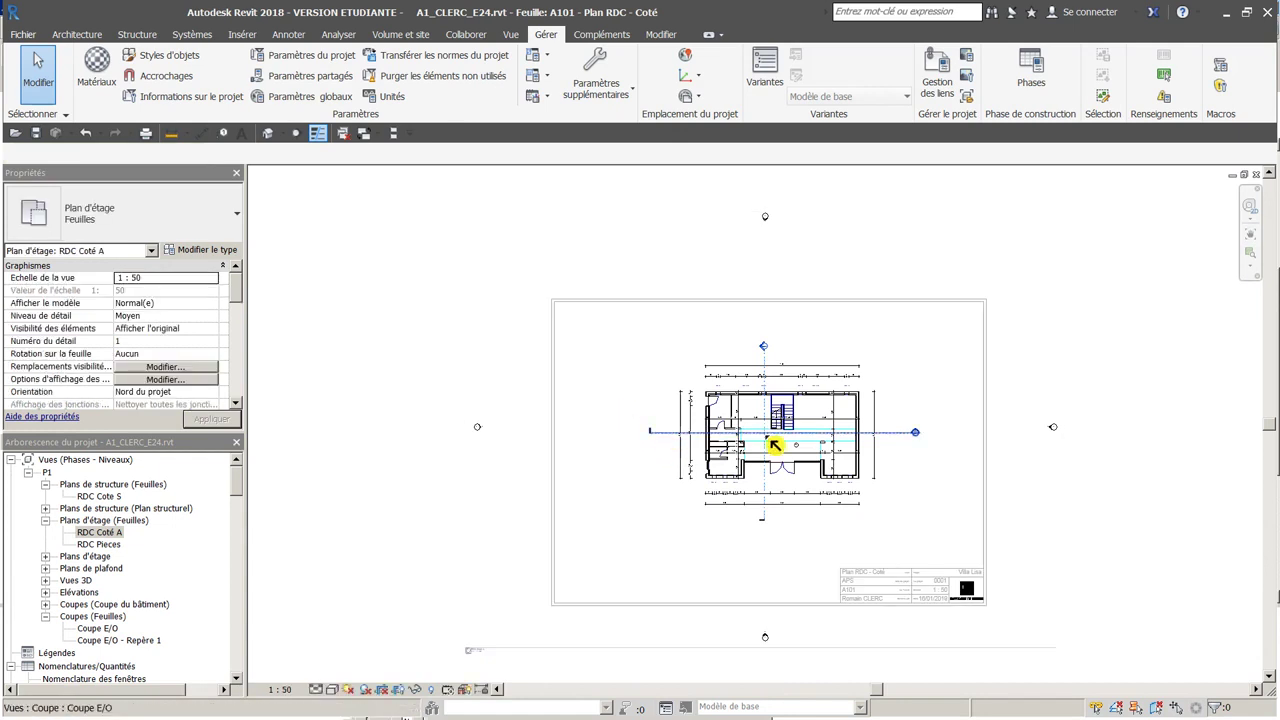
{"action": "scroll", "coordinate": [808, 440], "scroll_direction": "up", "scroll_amount": 3}
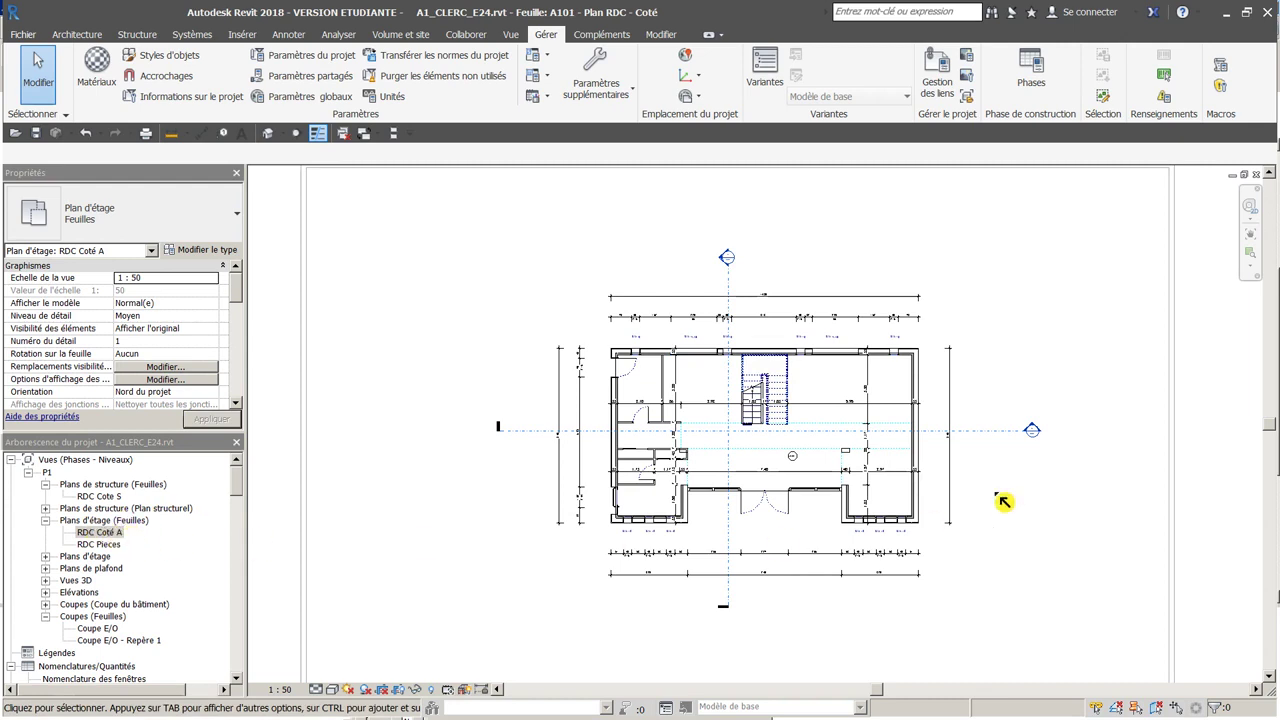
{"action": "scroll", "coordinate": [923, 494], "scroll_direction": "down", "scroll_amount": 3}
{"action": "middle_click_drag", "start_coordinate": [923, 494], "coordinate": [800, 466]}
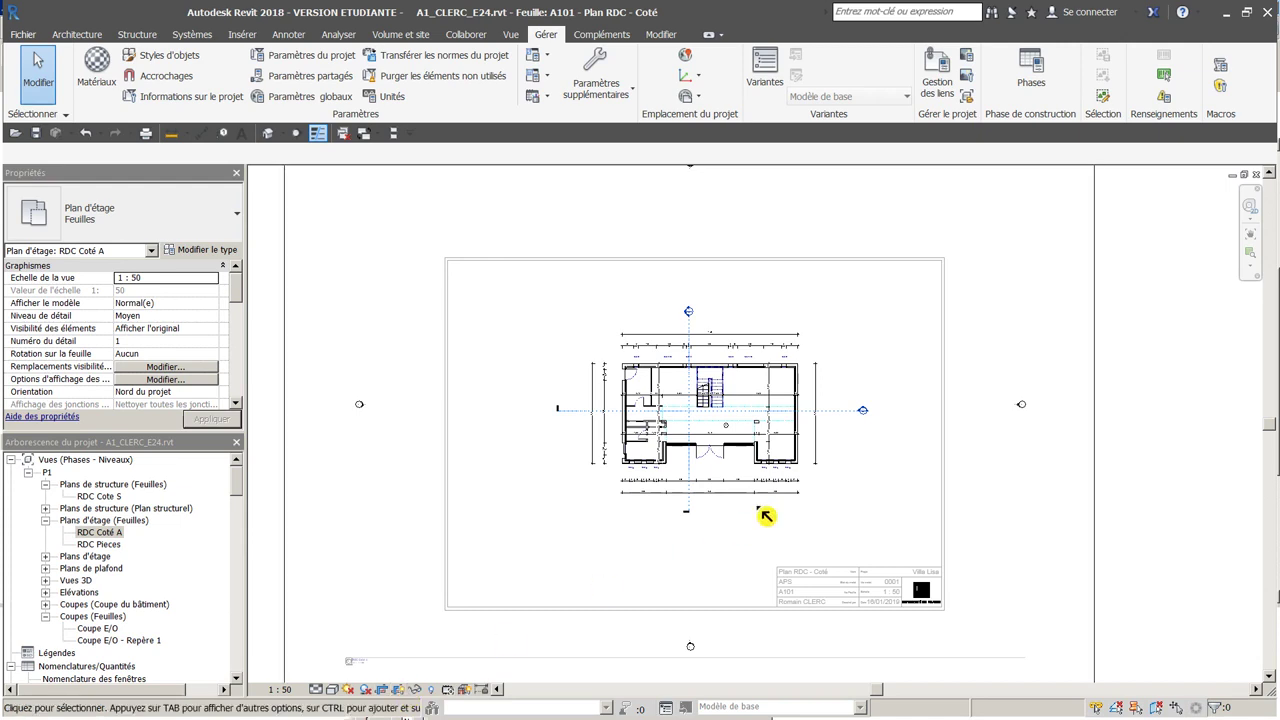
{"action": "scroll", "coordinate": [763, 512], "scroll_direction": "down", "scroll_amount": 2}
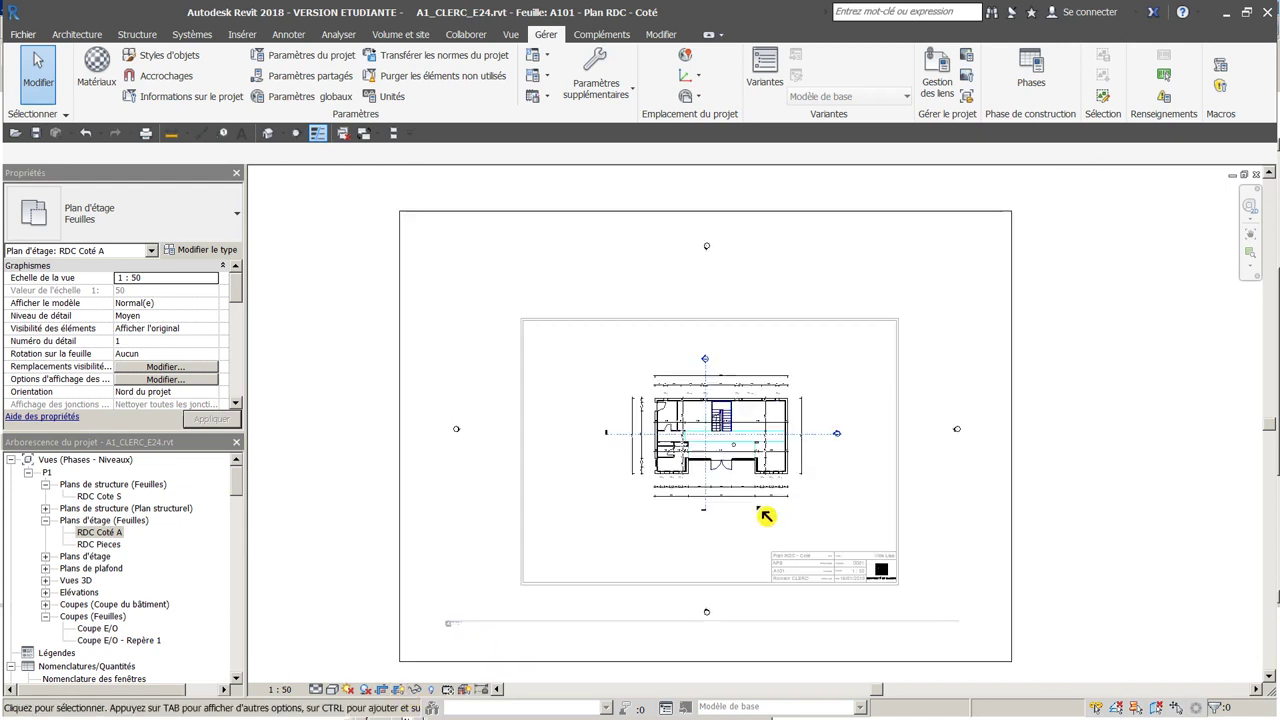
Shrink the RDC Coté A view's crop region on all four sides so it closely surrounds the dimensioned plan within the sheet frame
{"action": "left_click", "coordinate": [710, 218]}
{"action": "left_click_drag", "start_coordinate": [706, 212], "coordinate": [704, 347]}
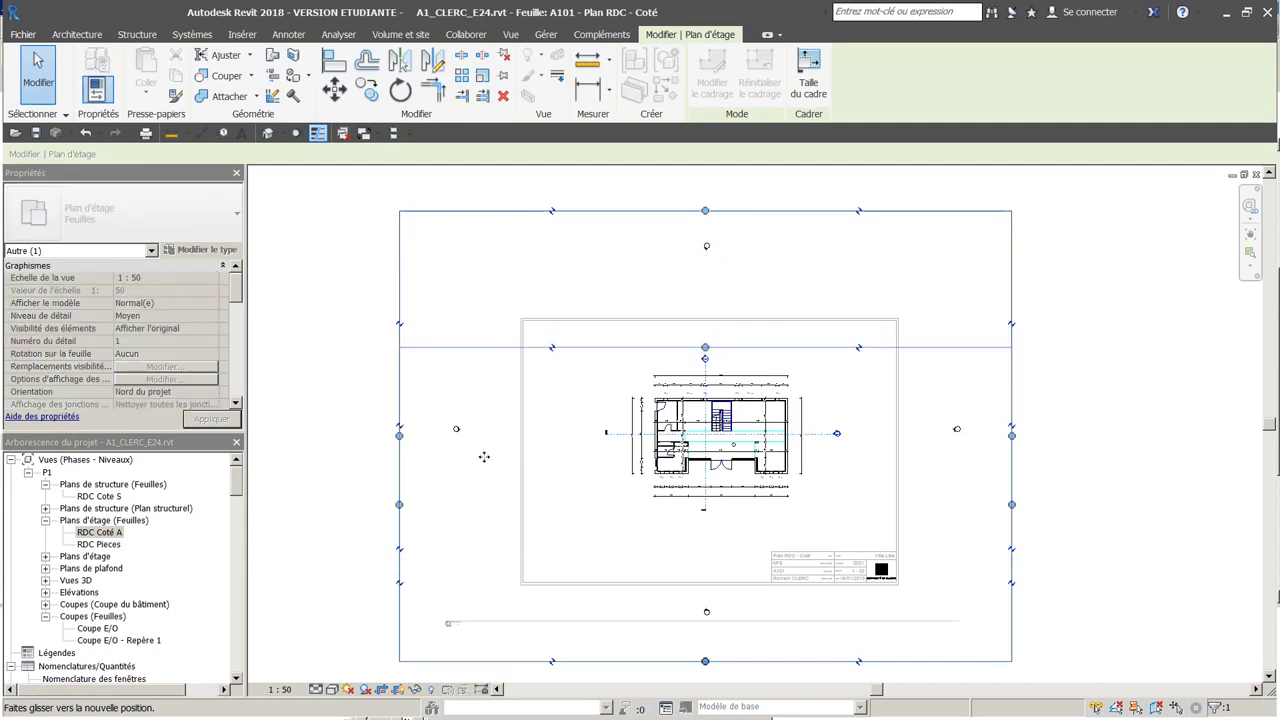
{"action": "left_click_drag", "start_coordinate": [401, 504], "coordinate": [586, 500]}
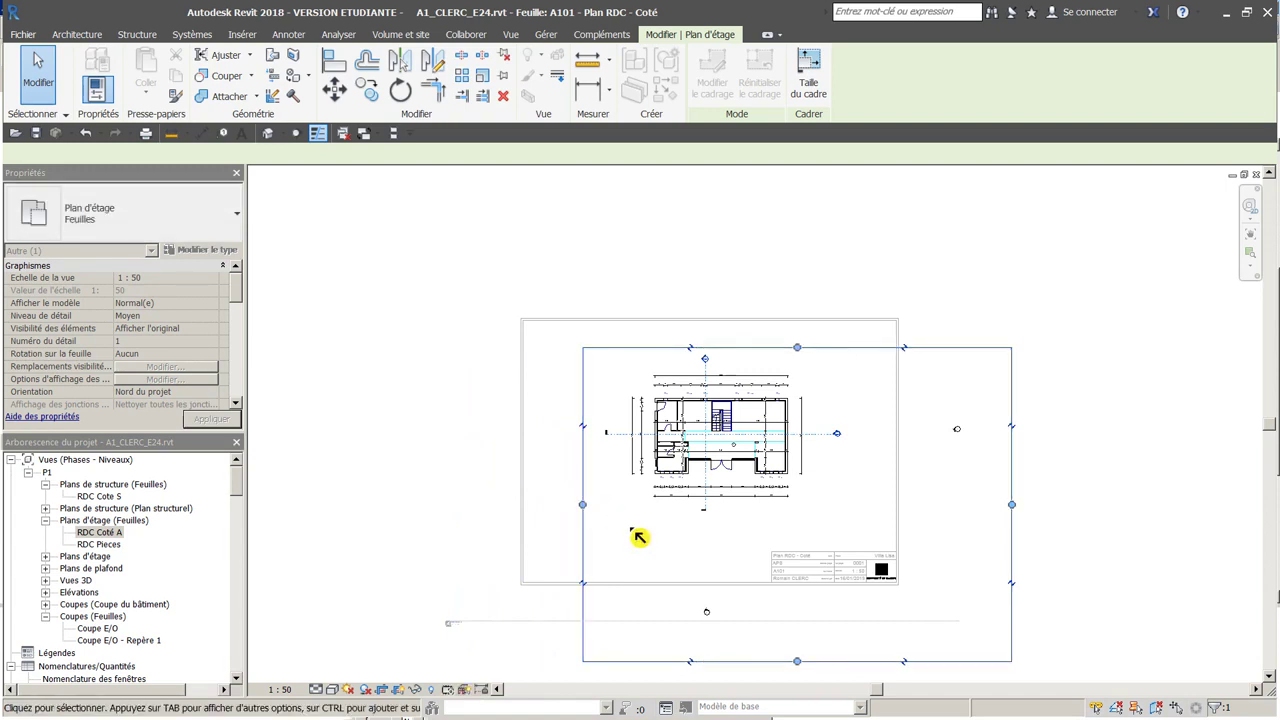
{"action": "left_click_drag", "start_coordinate": [805, 663], "coordinate": [932, 497]}
{"action": "left_click_drag", "start_coordinate": [1012, 433], "coordinate": [851, 434]}
{"action": "left_click_drag", "start_coordinate": [912, 479], "coordinate": [925, 495]}
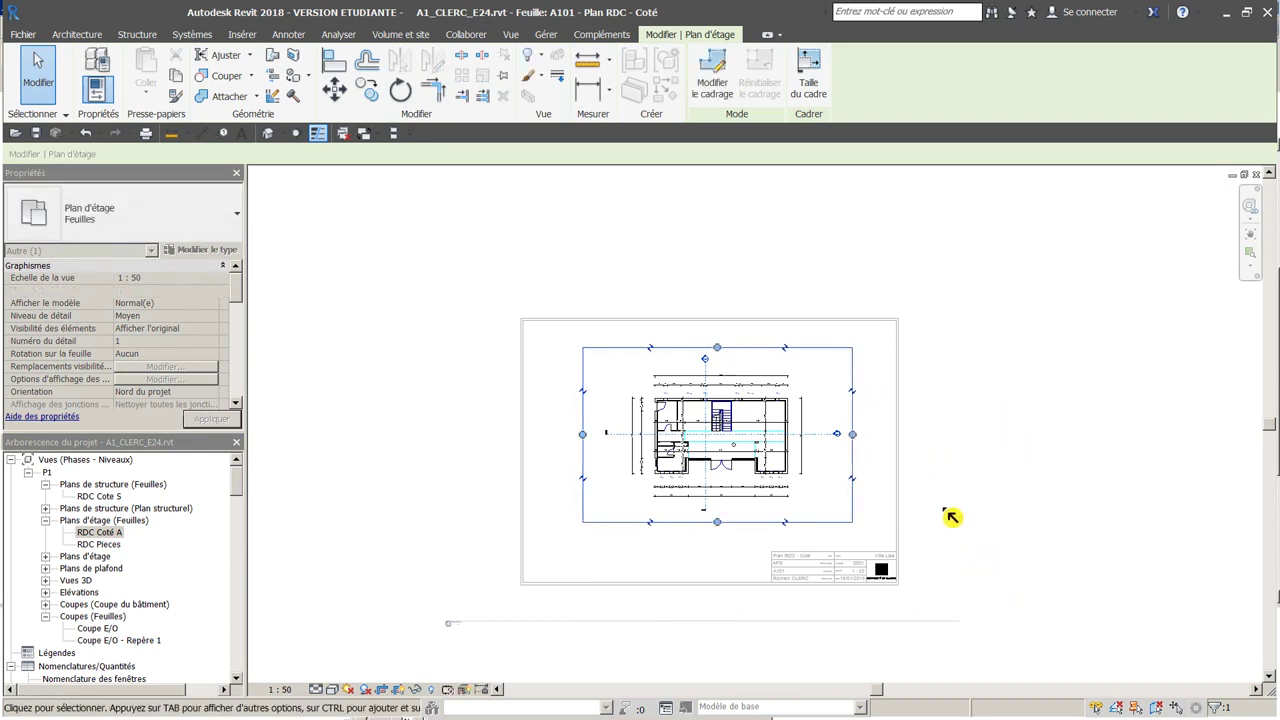
{"action": "left_click", "coordinate": [1043, 491]}
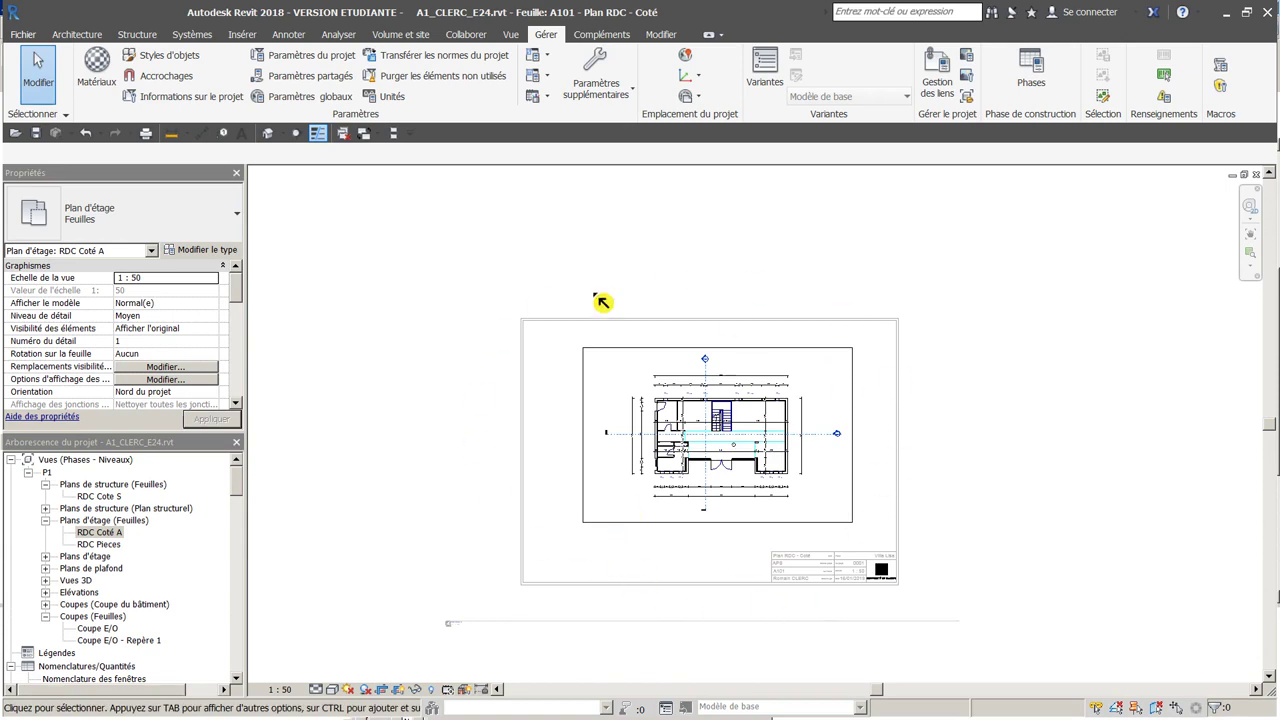
Hide the crop region of the RDC Coté A view and deactivate the view to return to the sheet
{"action": "left_click", "coordinate": [399, 689]}
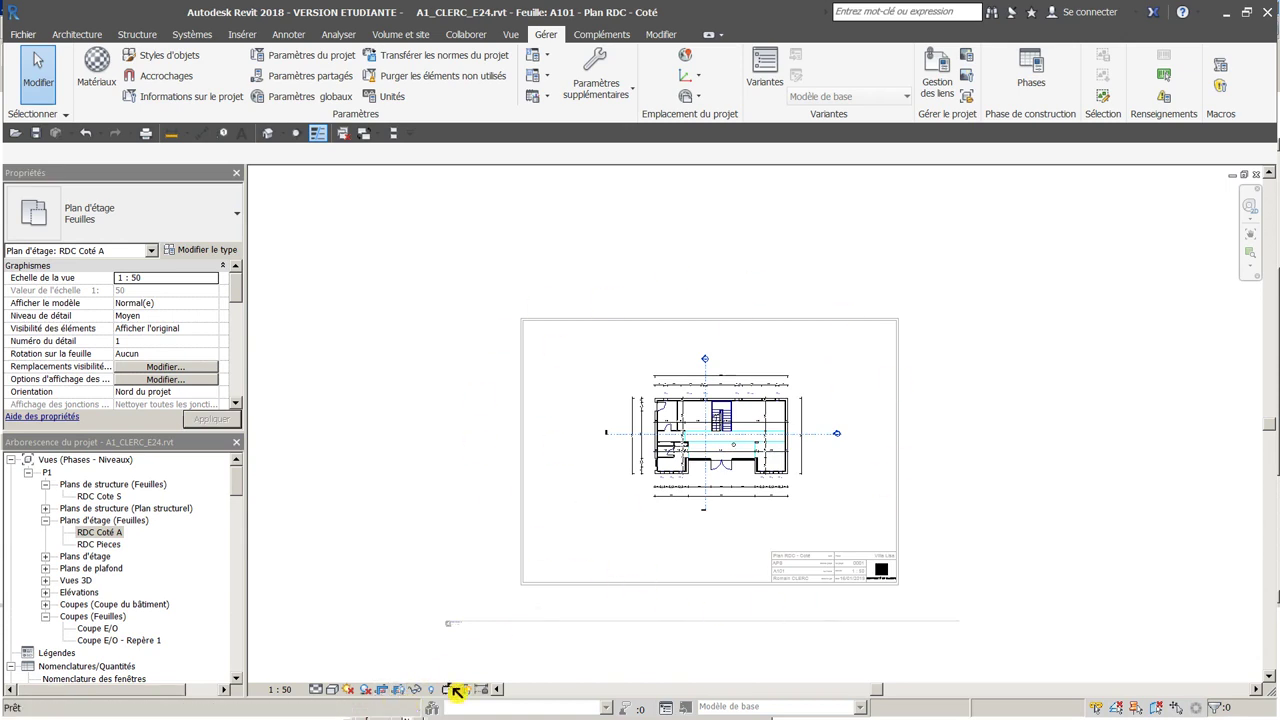
{"action": "double_click", "coordinate": [1076, 443]}
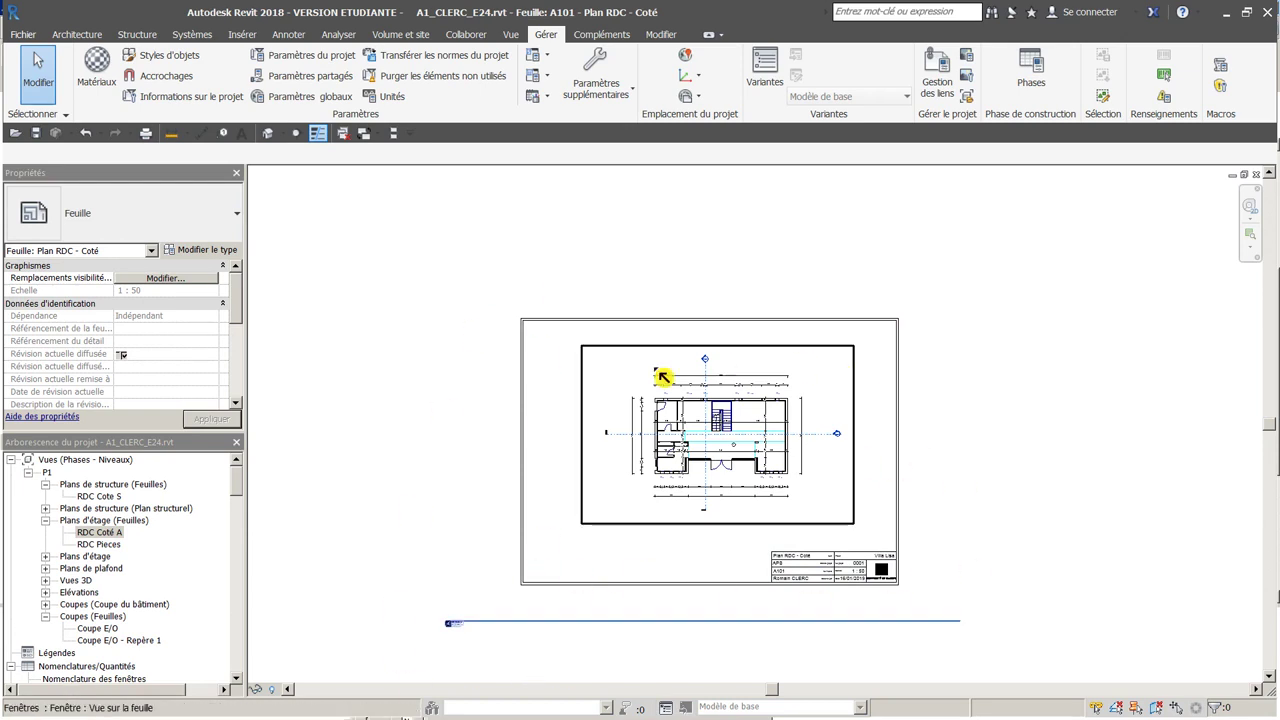
Move the RDC Coté A view title inside the sheet frame, just below the plan and aligned with the viewport's left edge
{"action": "left_click", "coordinate": [568, 625]}
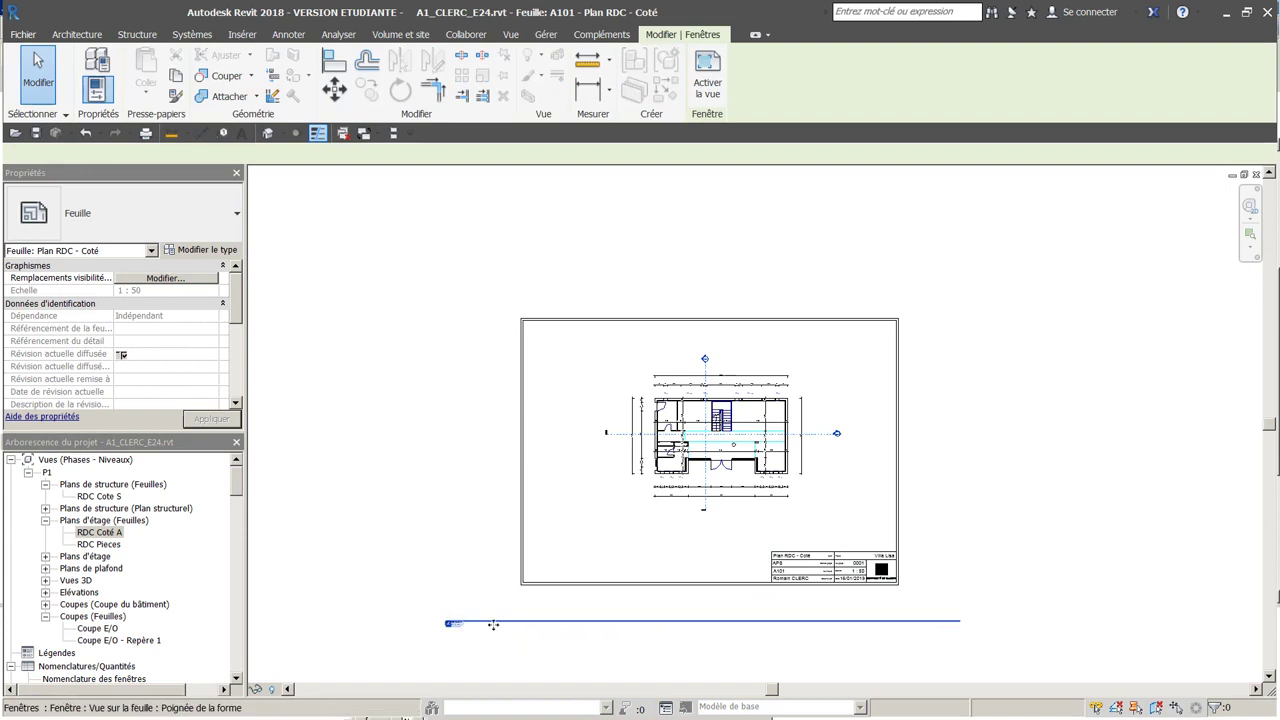
{"action": "left_click_drag", "start_coordinate": [484, 622], "coordinate": [617, 531]}
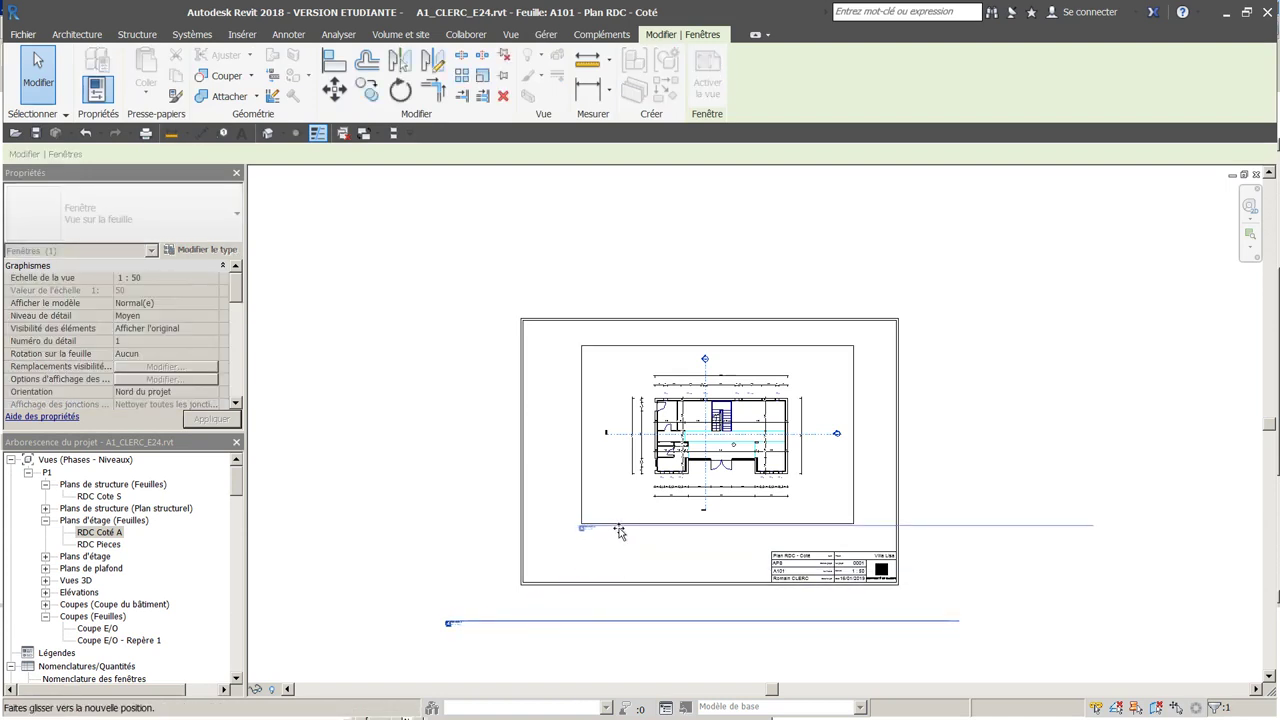
{"action": "left_click_drag", "start_coordinate": [620, 532], "coordinate": [620, 532]}
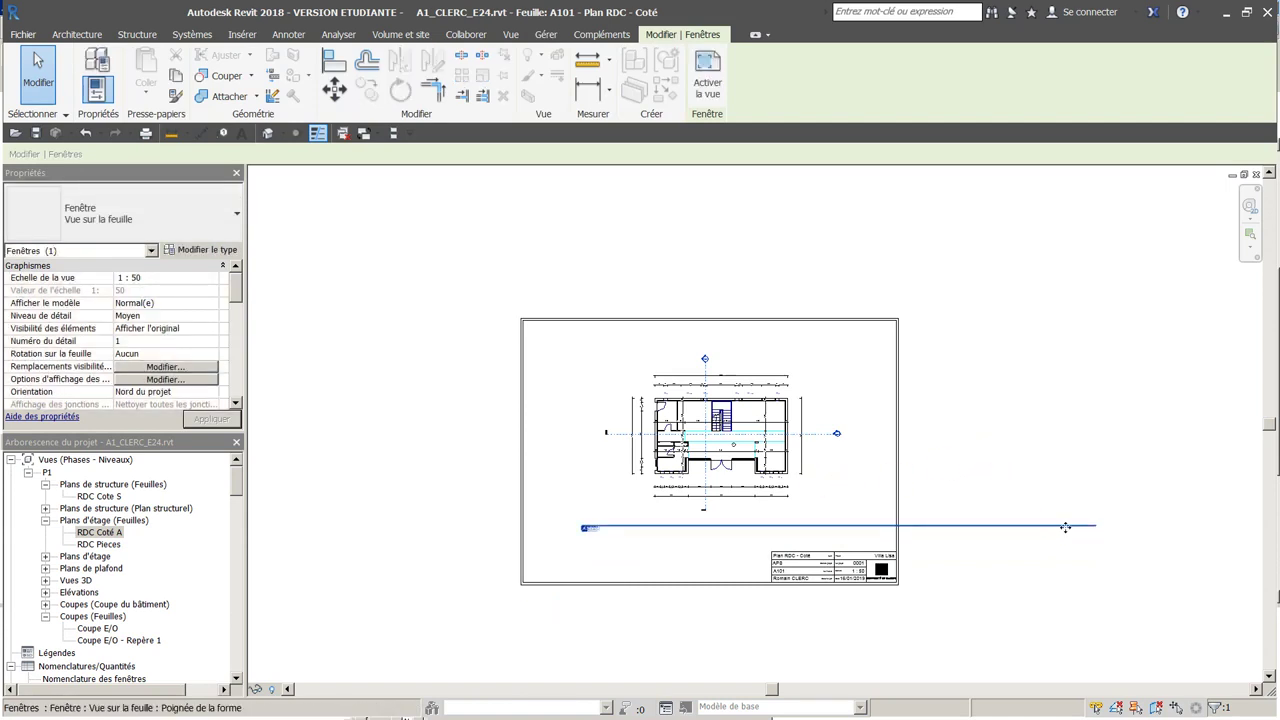
{"action": "left_click", "coordinate": [1032, 477]}
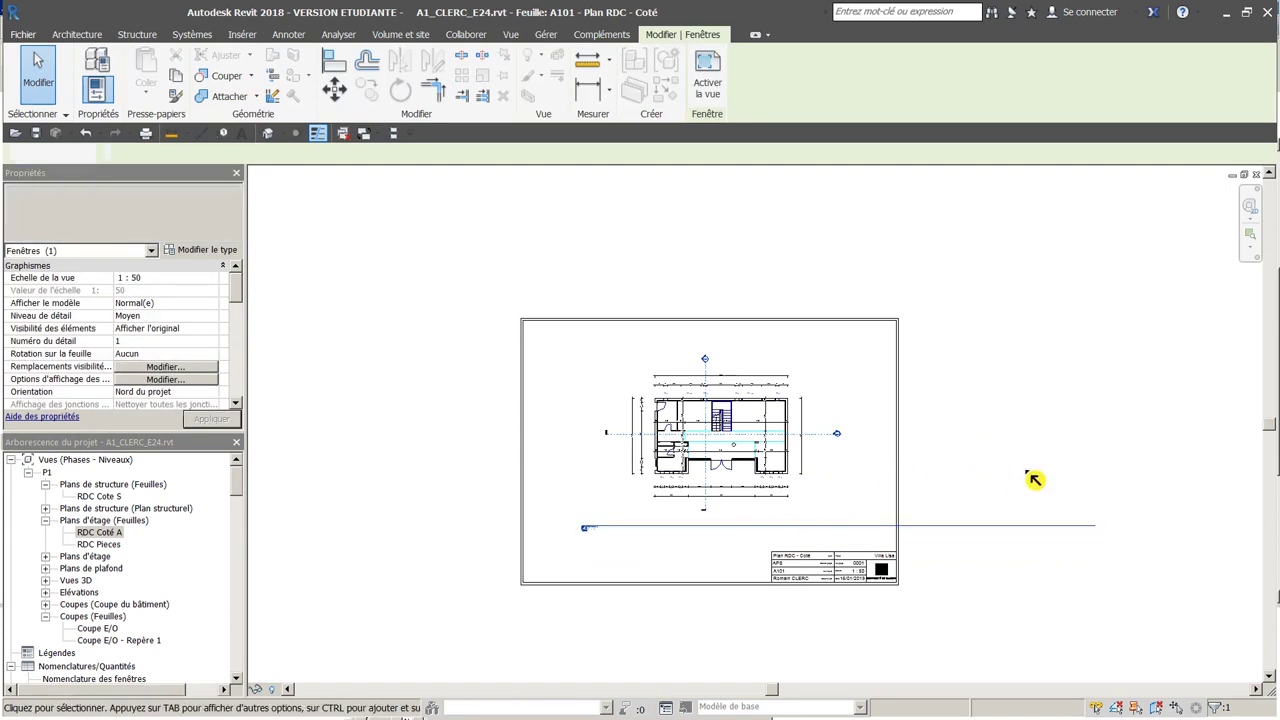
Shorten the RDC Coté A view title line so it ends at the viewport's right edge
{"action": "left_click", "coordinate": [748, 434]}
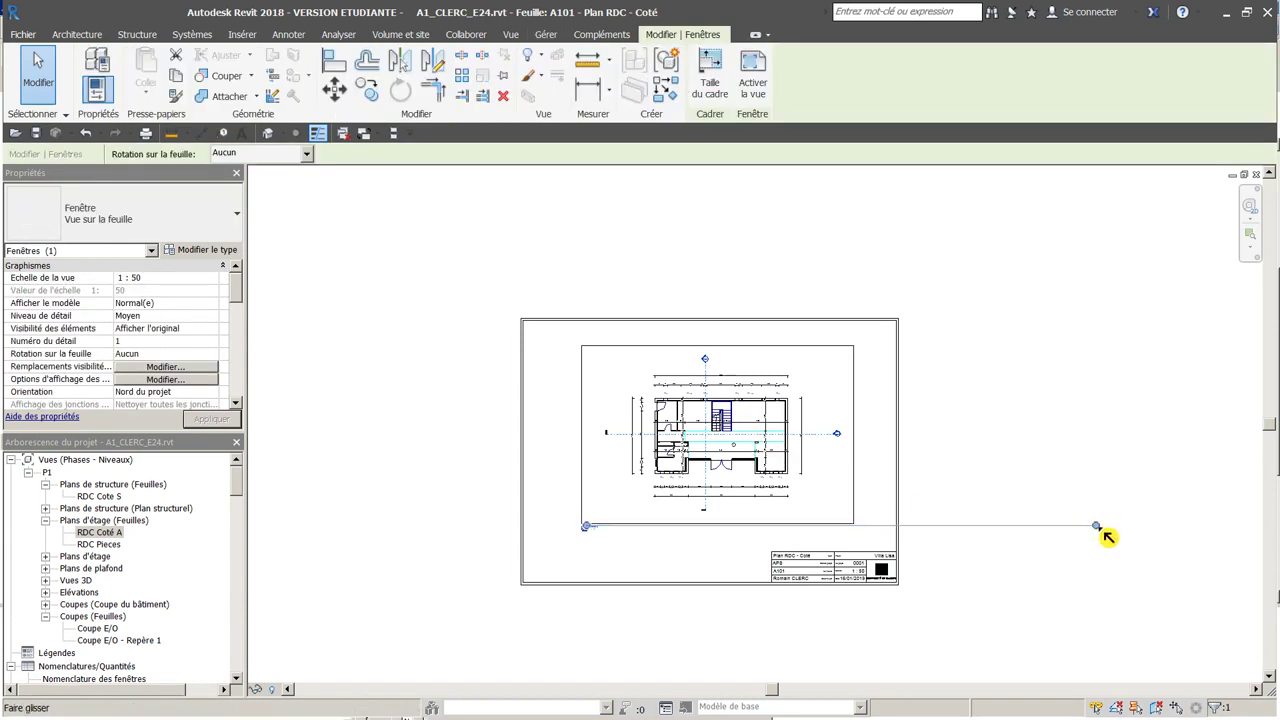
{"action": "left_click_drag", "start_coordinate": [1101, 531], "coordinate": [1085, 529]}
{"action": "left_click_drag", "start_coordinate": [867, 531], "coordinate": [855, 531]}
{"action": "left_click", "coordinate": [943, 503]}
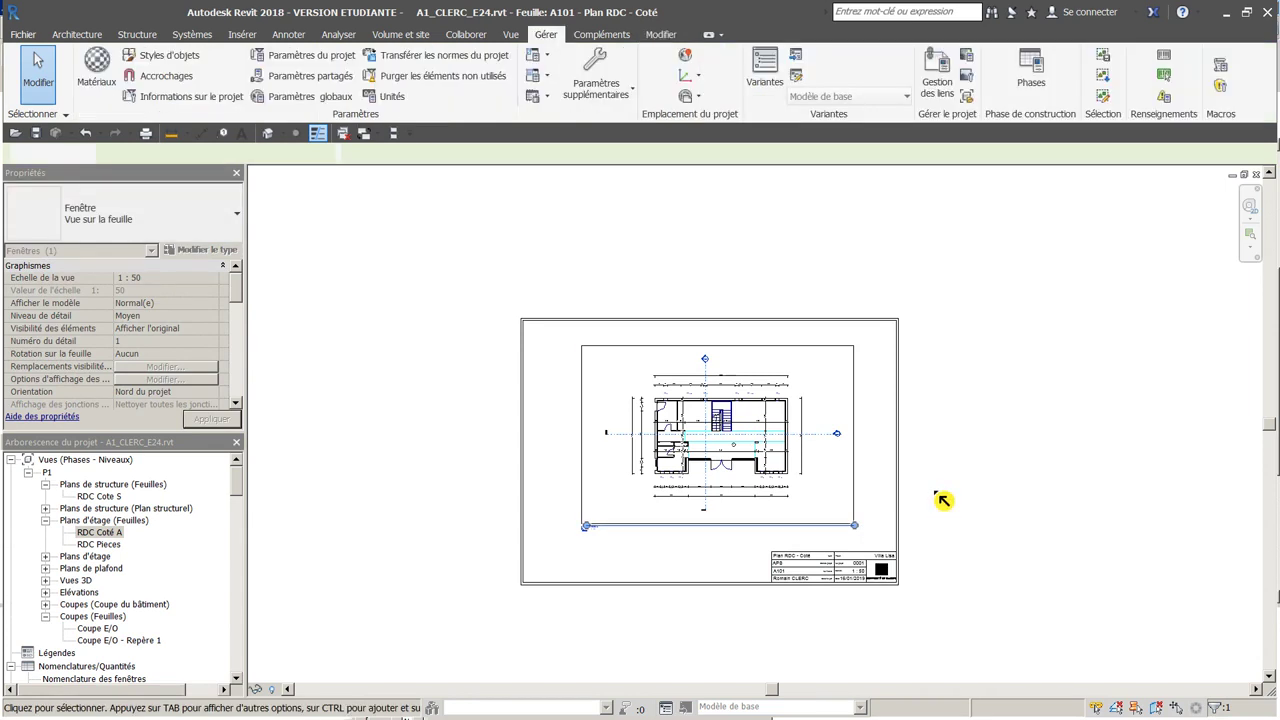
Examine the placed plan's dimensions, walls and annotations together with the view title and title block on sheet A101
{"action": "scroll", "coordinate": [938, 503], "scroll_direction": "up", "scroll_amount": 4}
{"action": "scroll", "coordinate": [842, 479], "scroll_direction": "down", "scroll_amount": 1}
{"action": "middle_click_drag", "start_coordinate": [846, 484], "coordinate": [937, 501]}
{"action": "scroll", "coordinate": [729, 491], "scroll_direction": "up", "scroll_amount": 1}
{"action": "scroll", "coordinate": [729, 491], "scroll_direction": "up", "scroll_amount": 1}
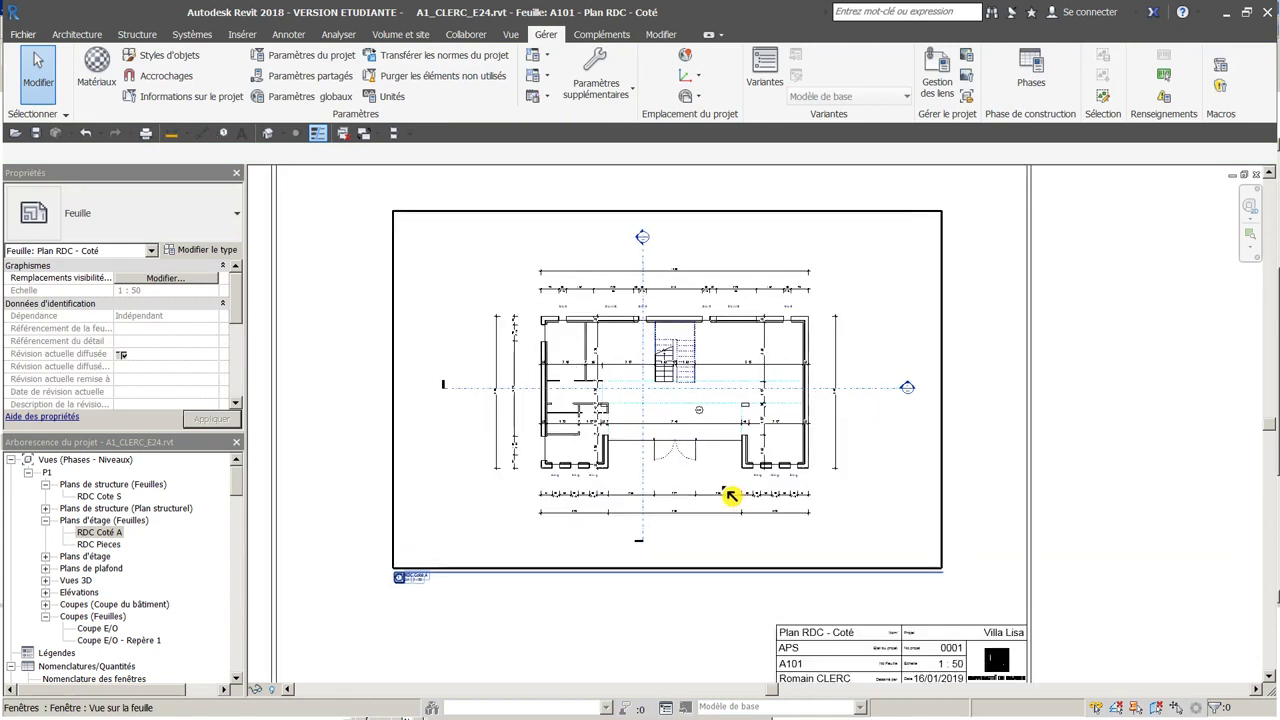
{"action": "middle_click_drag", "start_coordinate": [946, 531], "coordinate": [978, 507]}
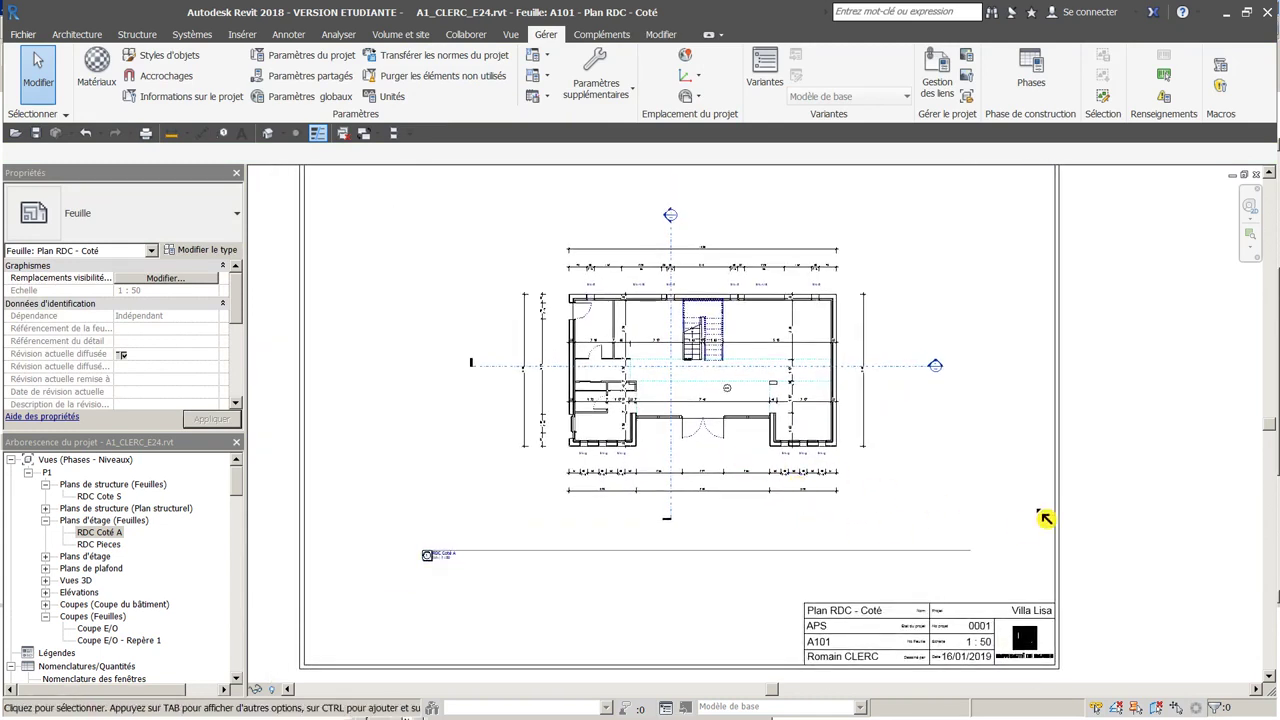
{"action": "scroll", "coordinate": [1100, 490], "scroll_direction": "up", "scroll_amount": 1}
{"action": "scroll", "coordinate": [528, 372], "scroll_direction": "up", "scroll_amount": 1}
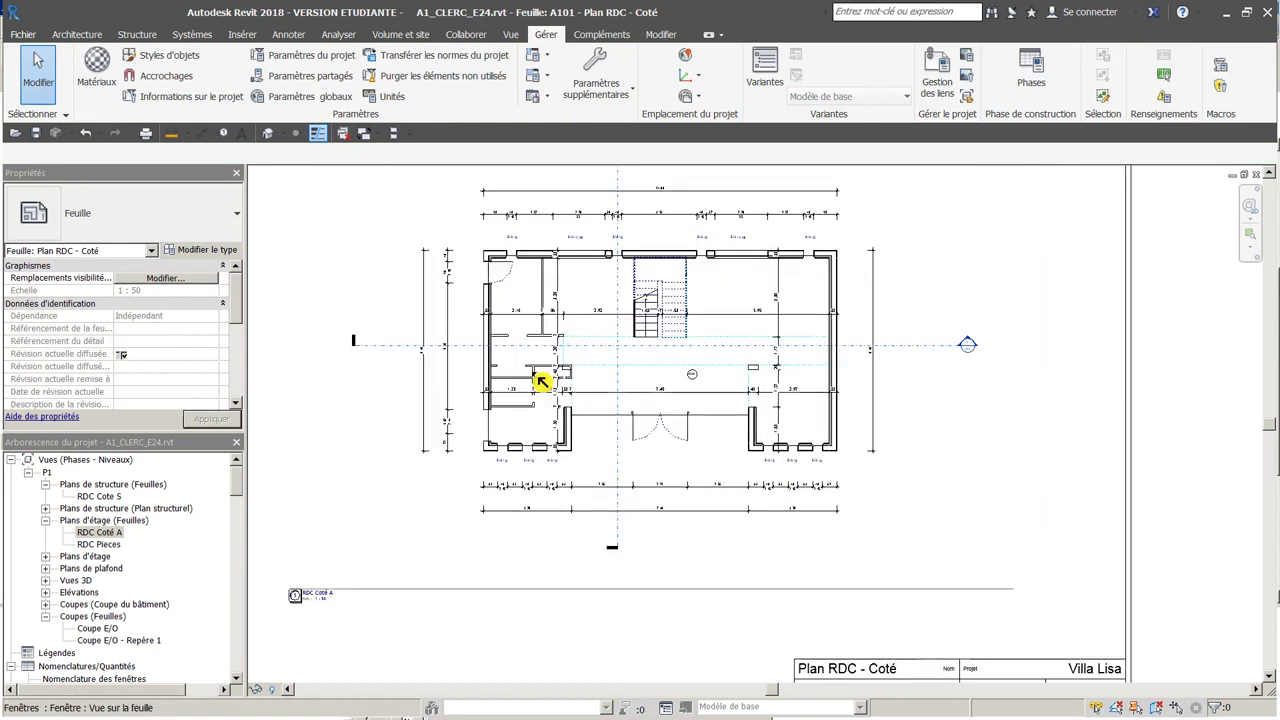
{"action": "scroll", "coordinate": [703, 454], "scroll_direction": "up", "scroll_amount": 1}
{"action": "scroll", "coordinate": [718, 463], "scroll_direction": "up", "scroll_amount": 1}
{"action": "scroll", "coordinate": [718, 463], "scroll_direction": "up", "scroll_amount": 1}
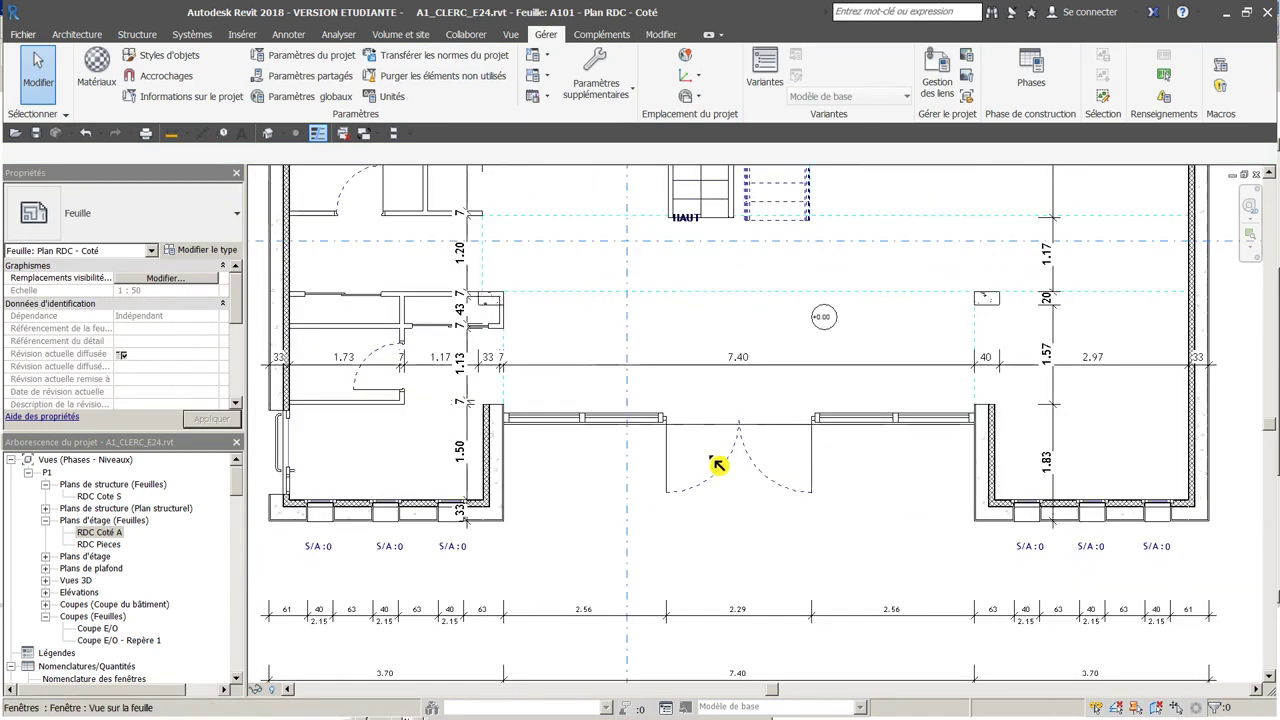
{"action": "scroll", "coordinate": [716, 463], "scroll_direction": "down", "scroll_amount": 2}
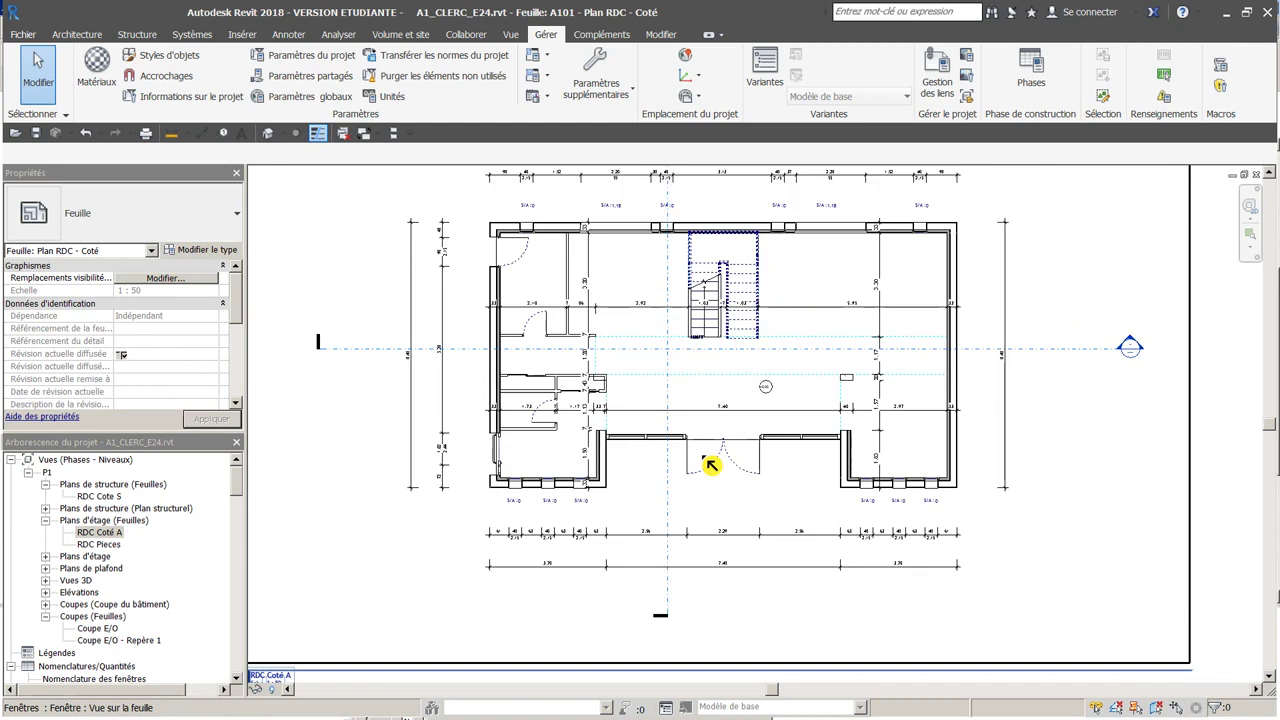
{"action": "scroll", "coordinate": [710, 464], "scroll_direction": "down", "scroll_amount": 1}
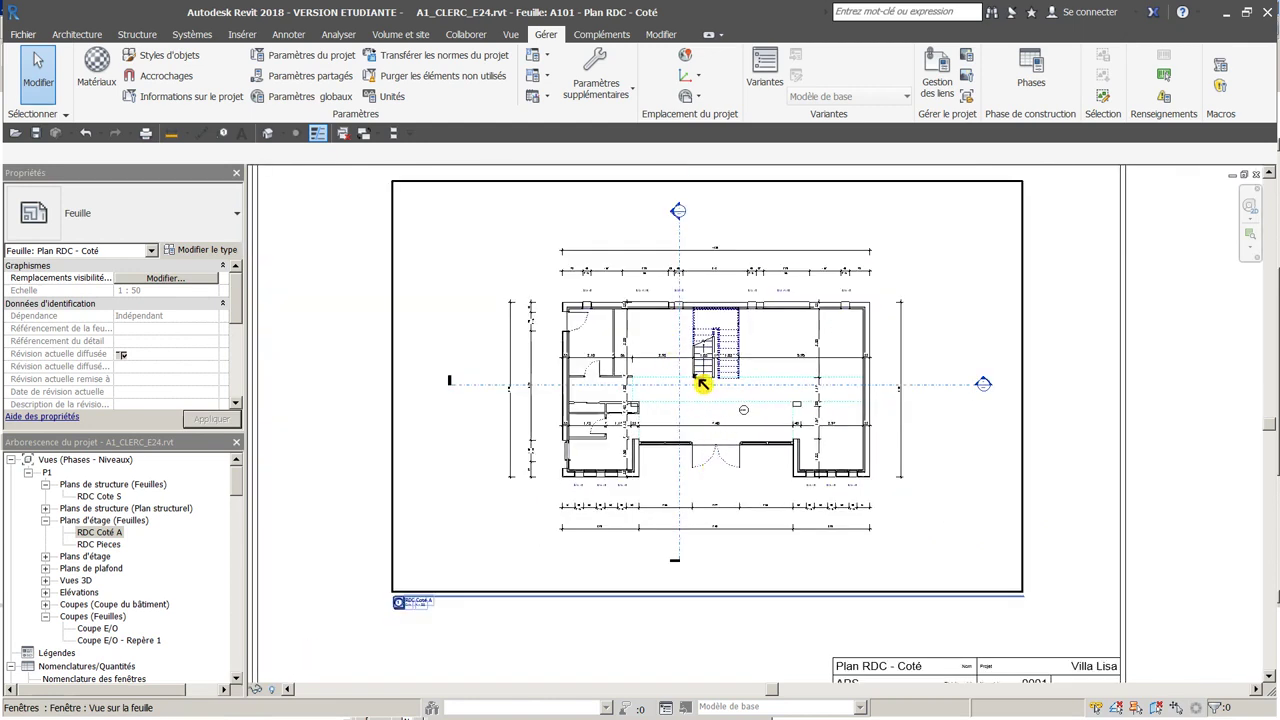
{"action": "scroll", "coordinate": [681, 353], "scroll_direction": "up", "scroll_amount": 1}
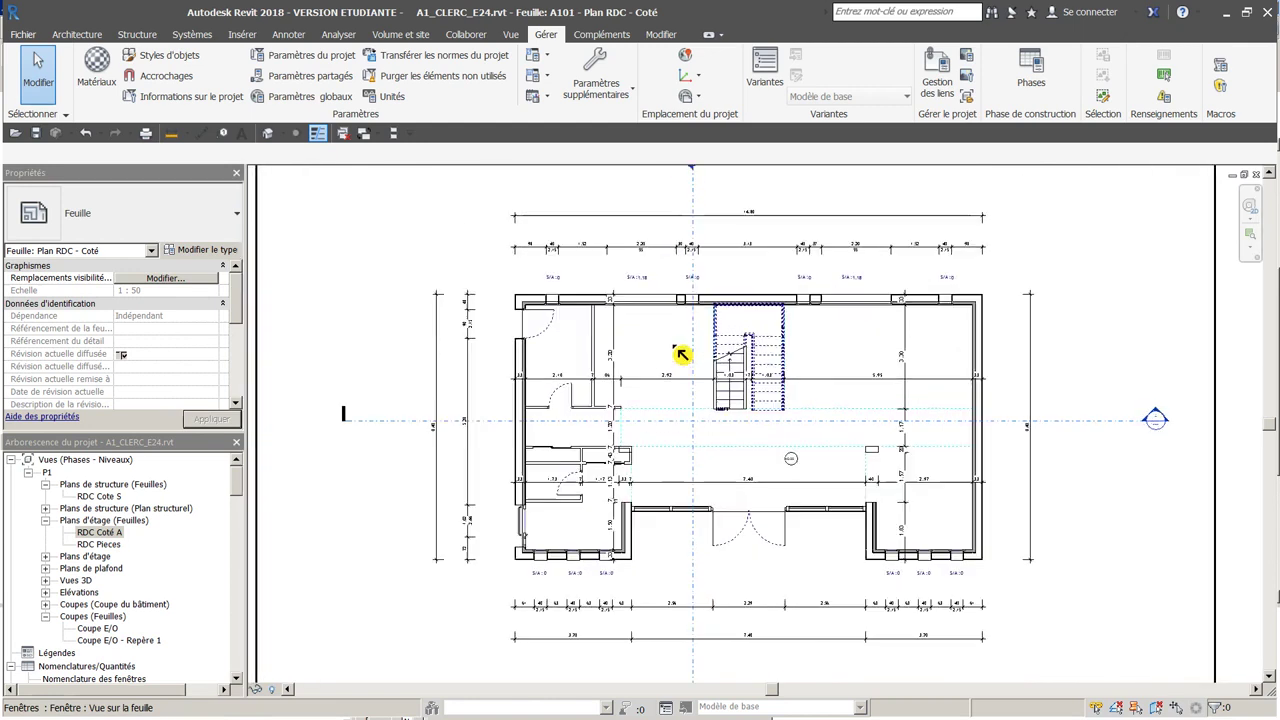
{"action": "scroll", "coordinate": [668, 433], "scroll_direction": "up", "scroll_amount": 1}
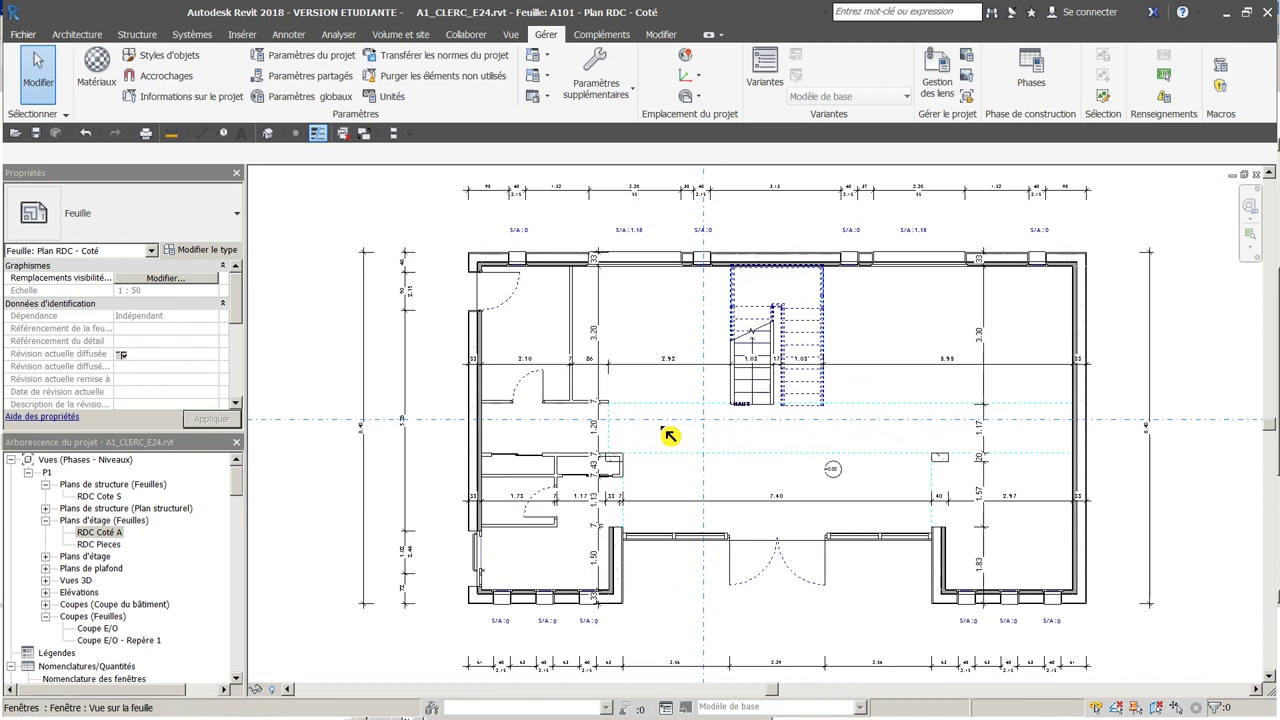
{"action": "scroll", "coordinate": [670, 435], "scroll_direction": "down", "scroll_amount": 1}
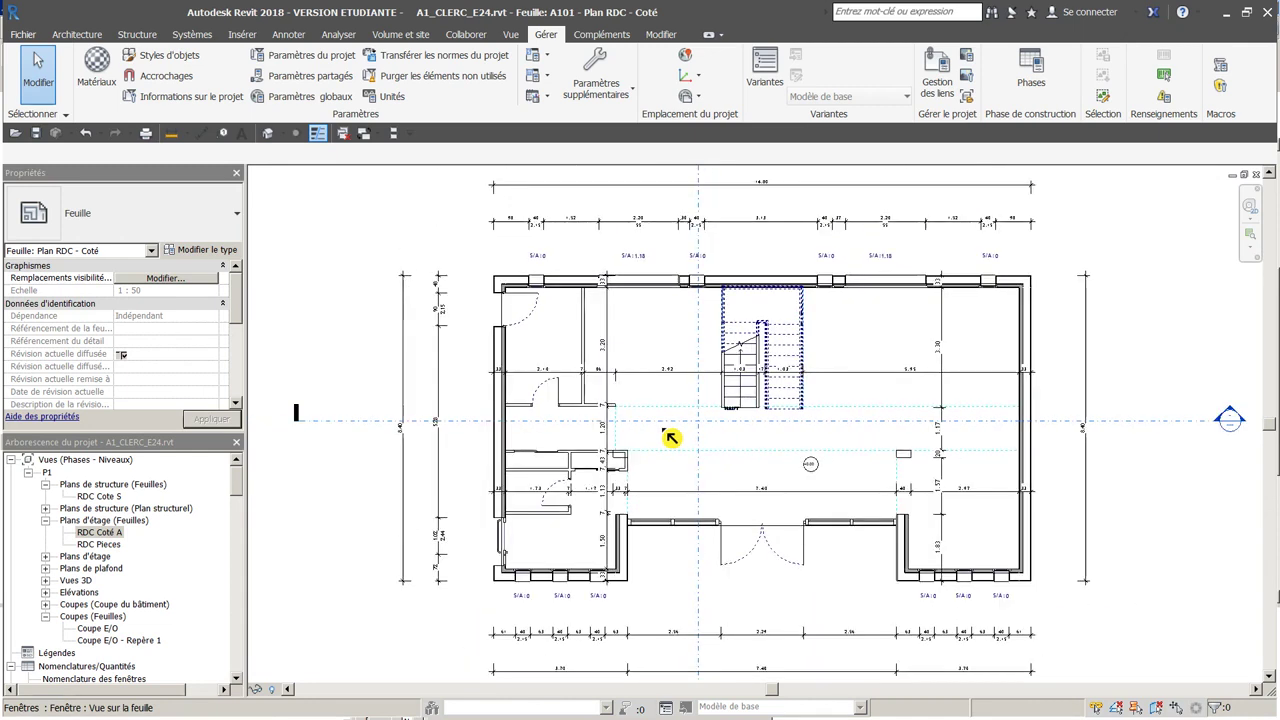
{"action": "scroll", "coordinate": [670, 437], "scroll_direction": "up", "scroll_amount": 1}
{"action": "scroll", "coordinate": [670, 437], "scroll_direction": "down", "scroll_amount": 4}
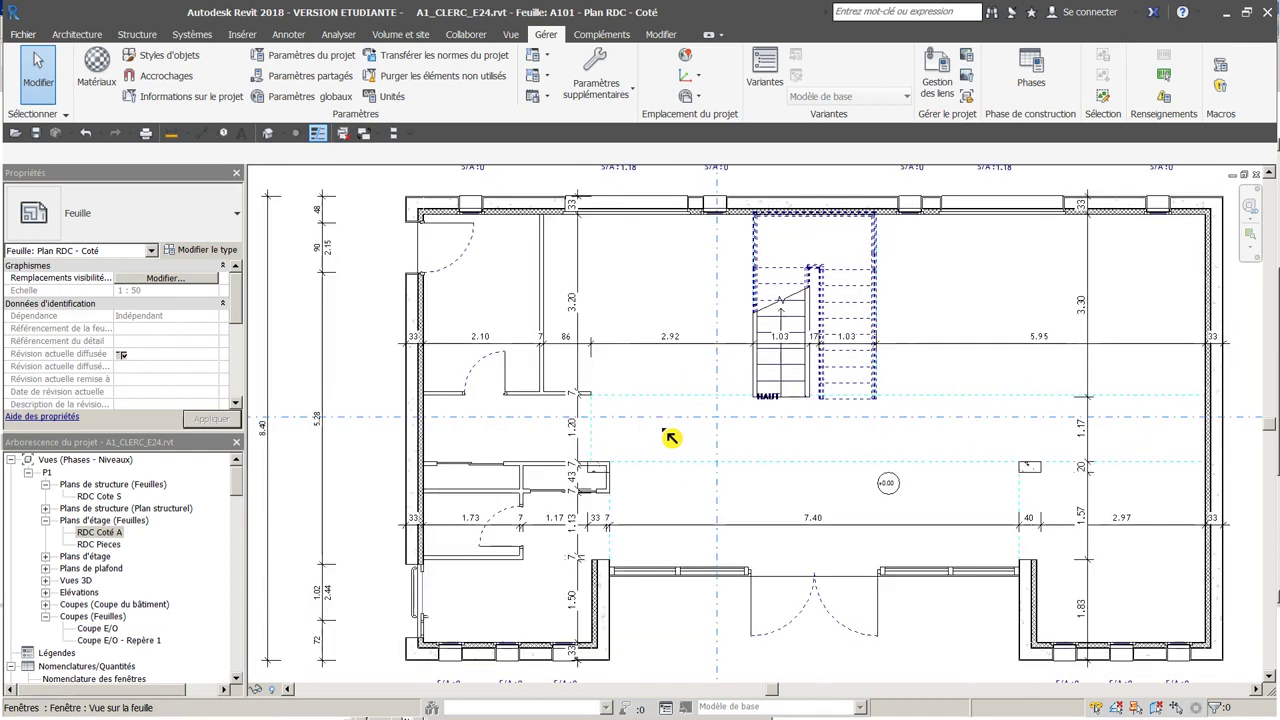
{"action": "scroll", "coordinate": [670, 443], "scroll_direction": "down", "scroll_amount": 2}
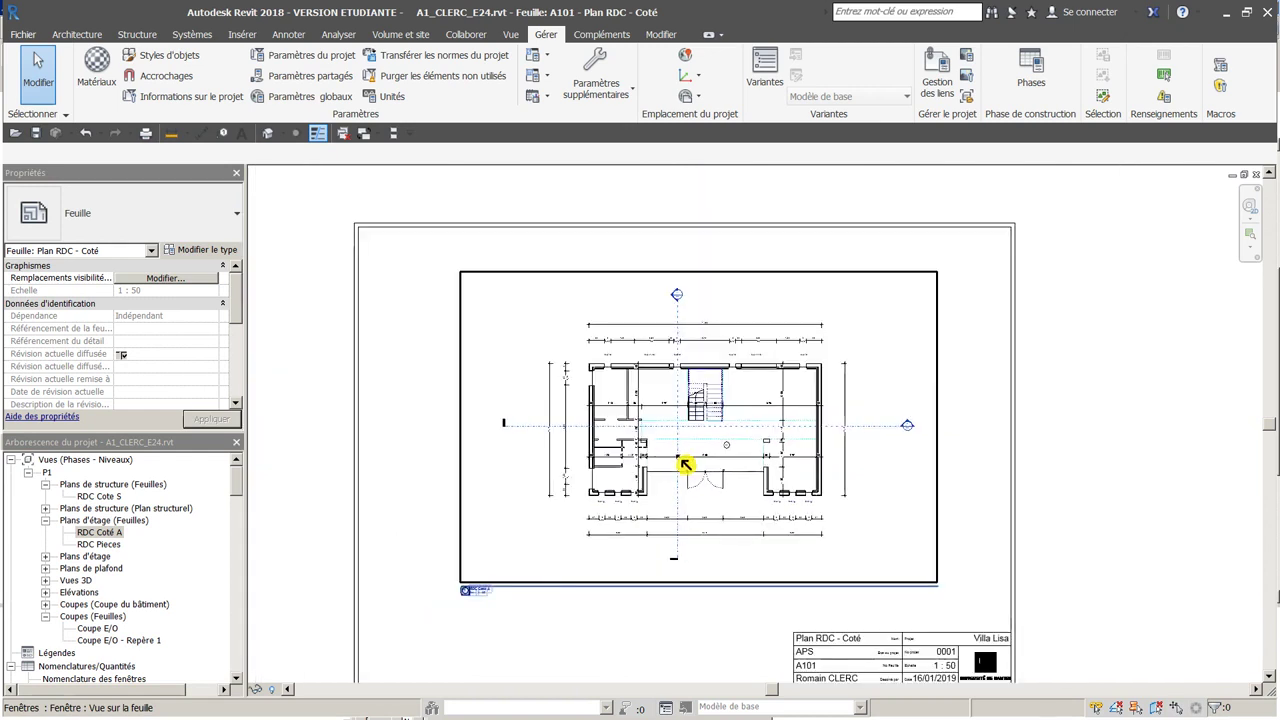
Save the project with the finished sheet A101 layout
{"action": "scroll", "coordinate": [695, 453], "scroll_direction": "up", "scroll_amount": 1}
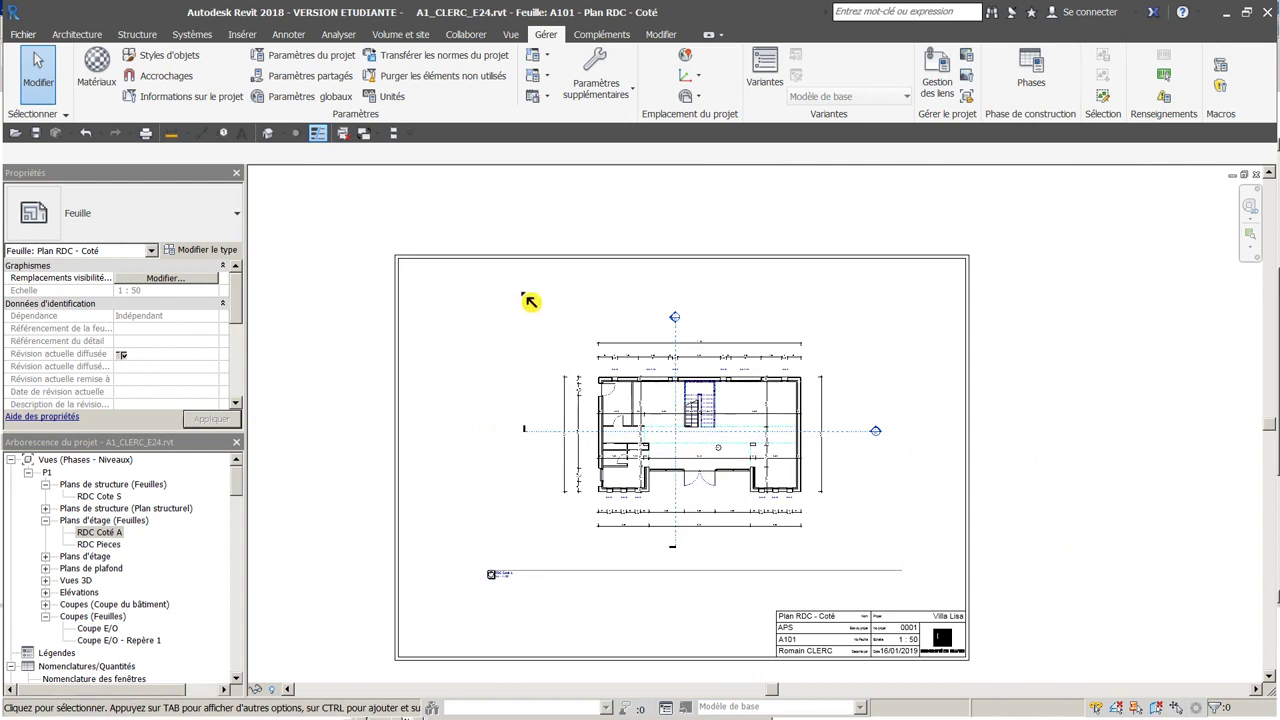
{"action": "middle_click_drag", "start_coordinate": [374, 330], "coordinate": [413, 299]}
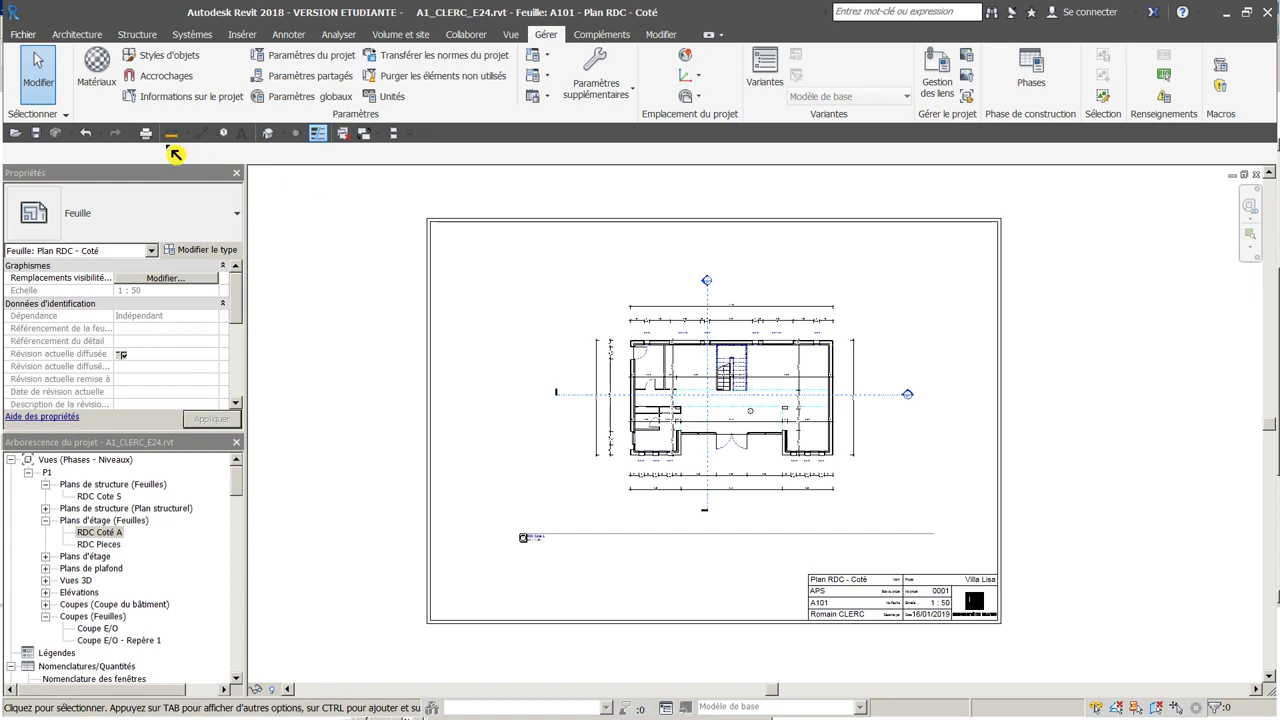
{"action": "left_click", "coordinate": [45, 131]}
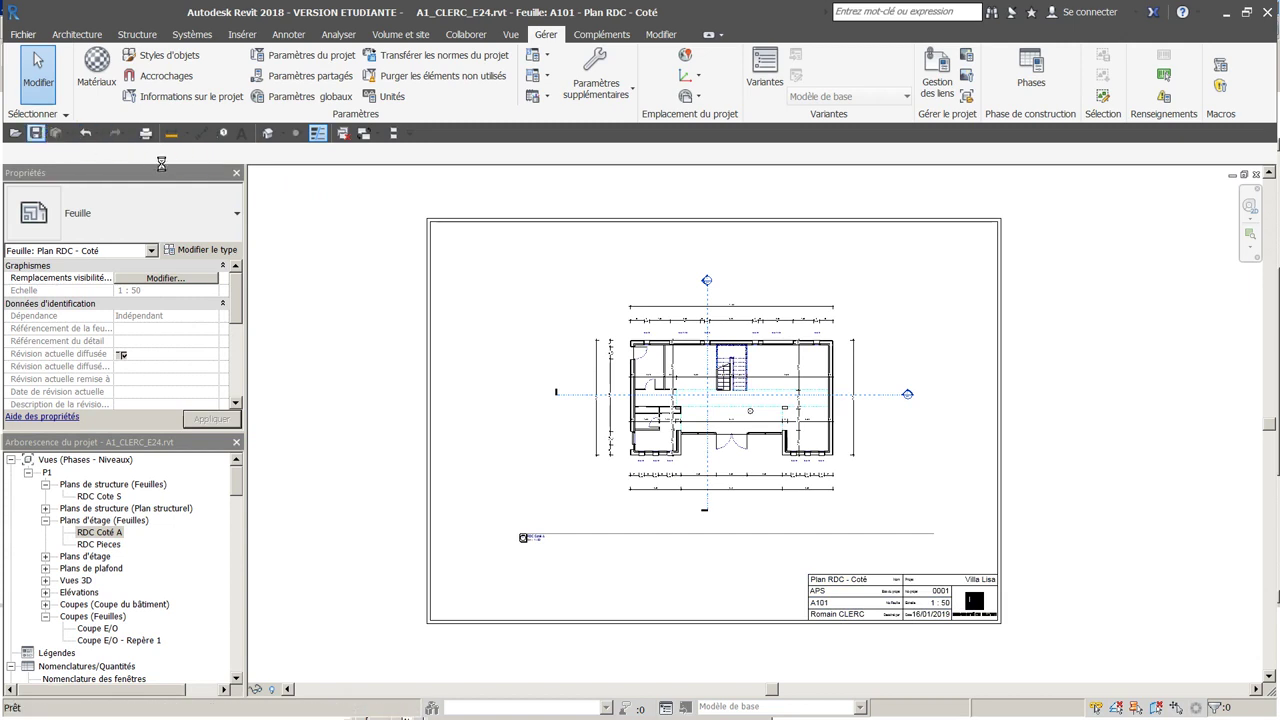